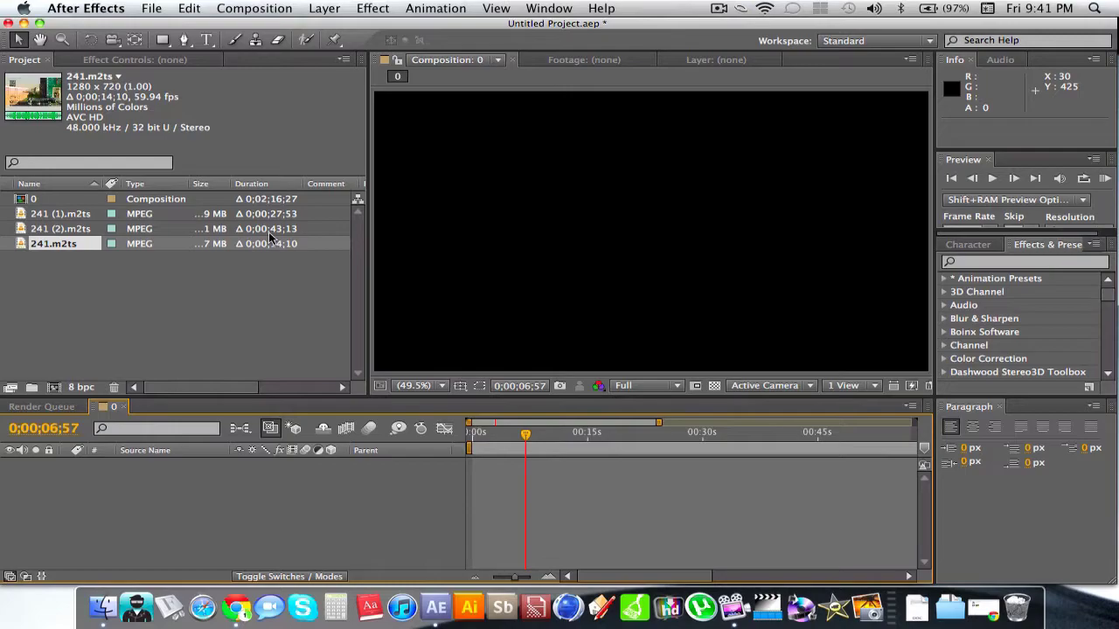
Add the 241.m2ts footage to composition 0 as layer 1 and scrub through the gameplay
click(60, 281)
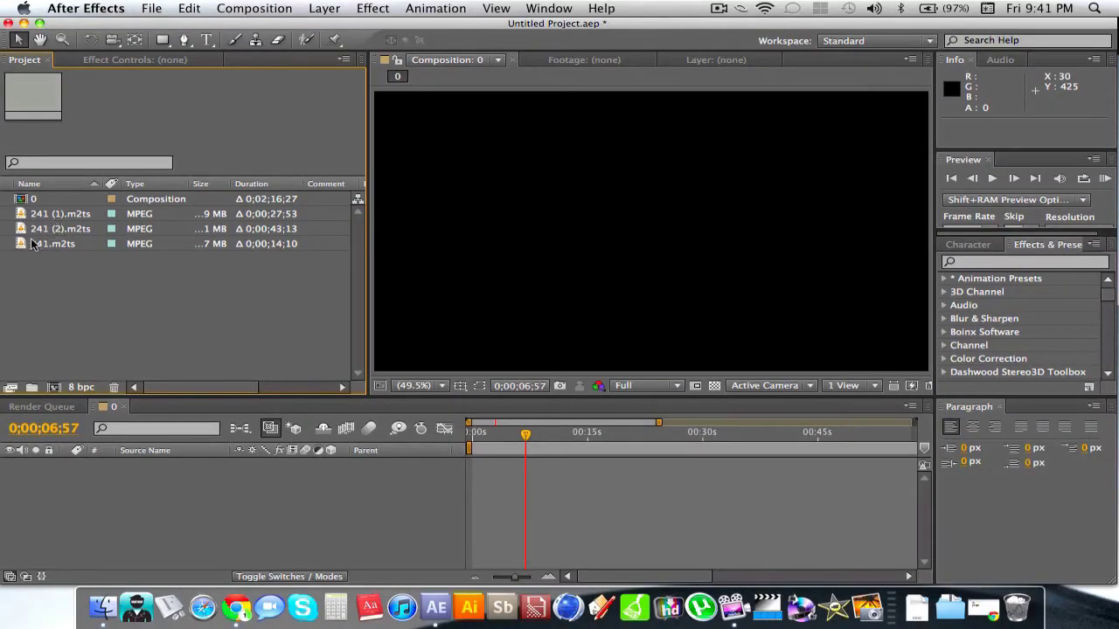
click(25, 245)
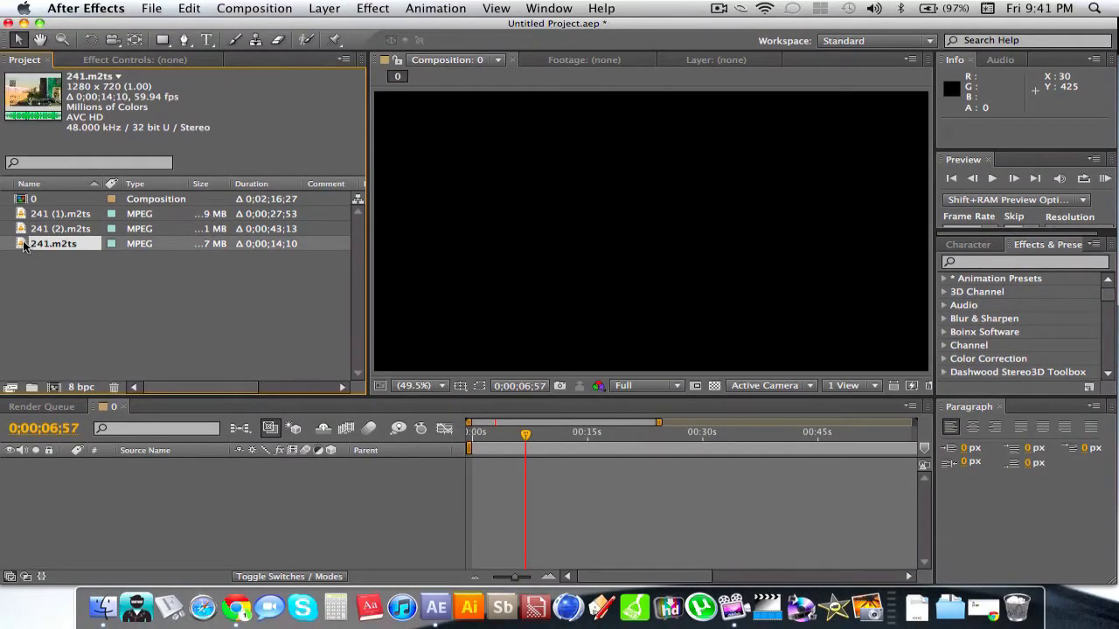
drag(25, 244, 471, 476)
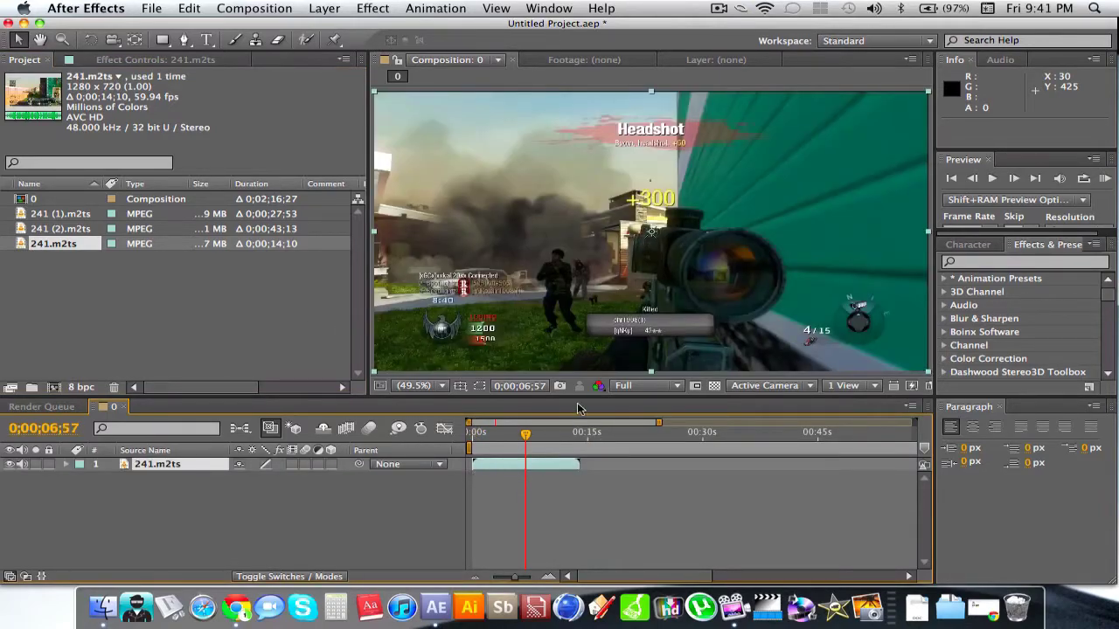
click(482, 435)
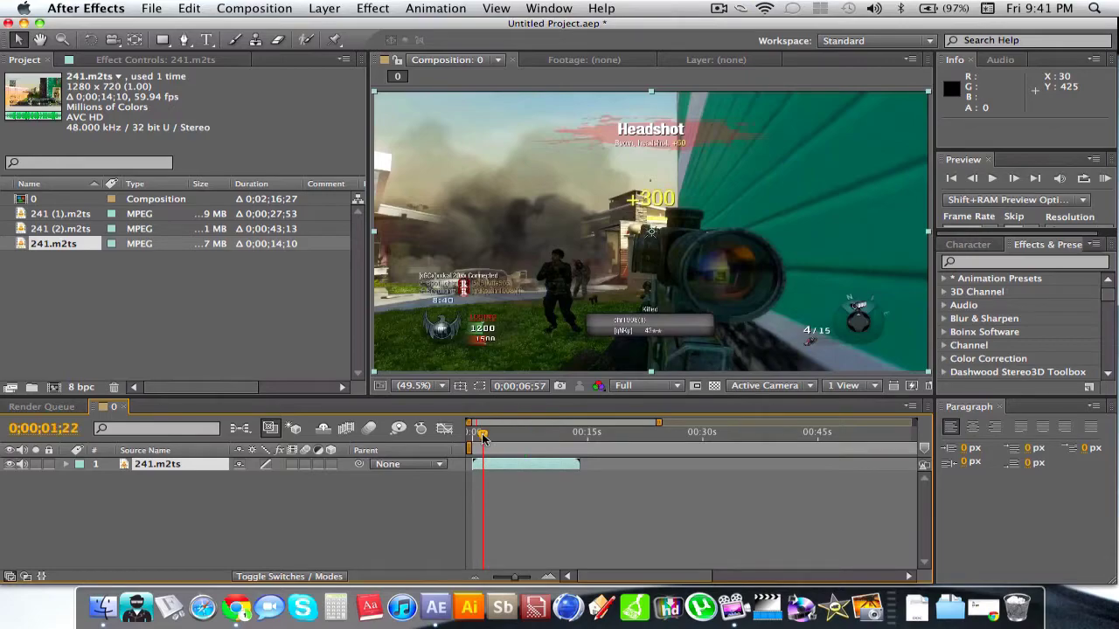
drag(482, 435, 517, 447)
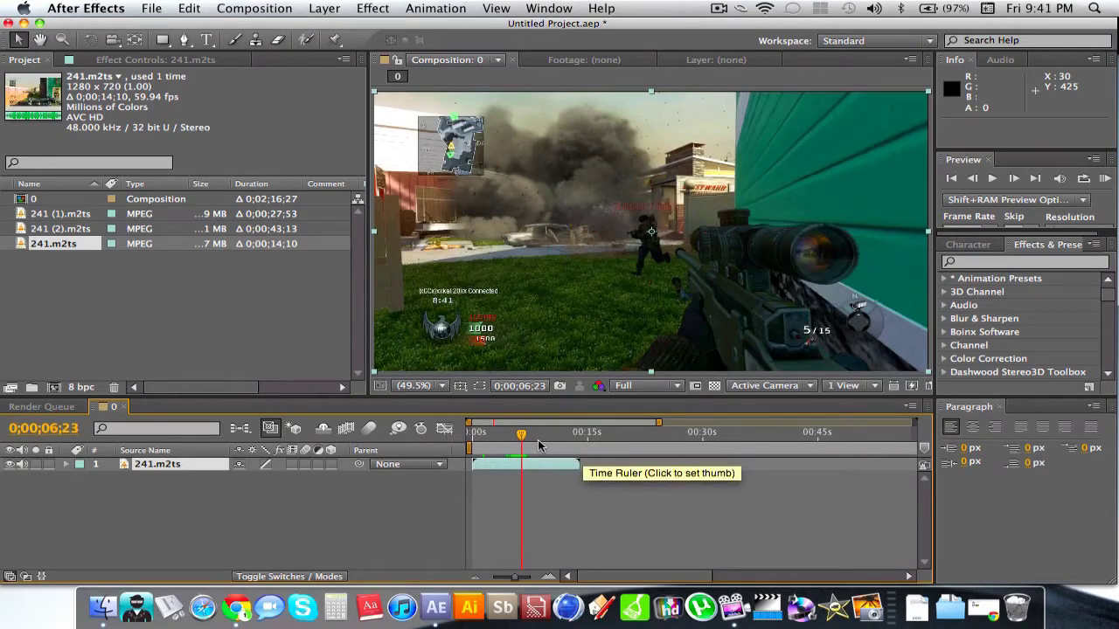
Step frame by frame to the 0;00;06;57 headshot and duplicate the 241.m2ts layer
click(522, 441)
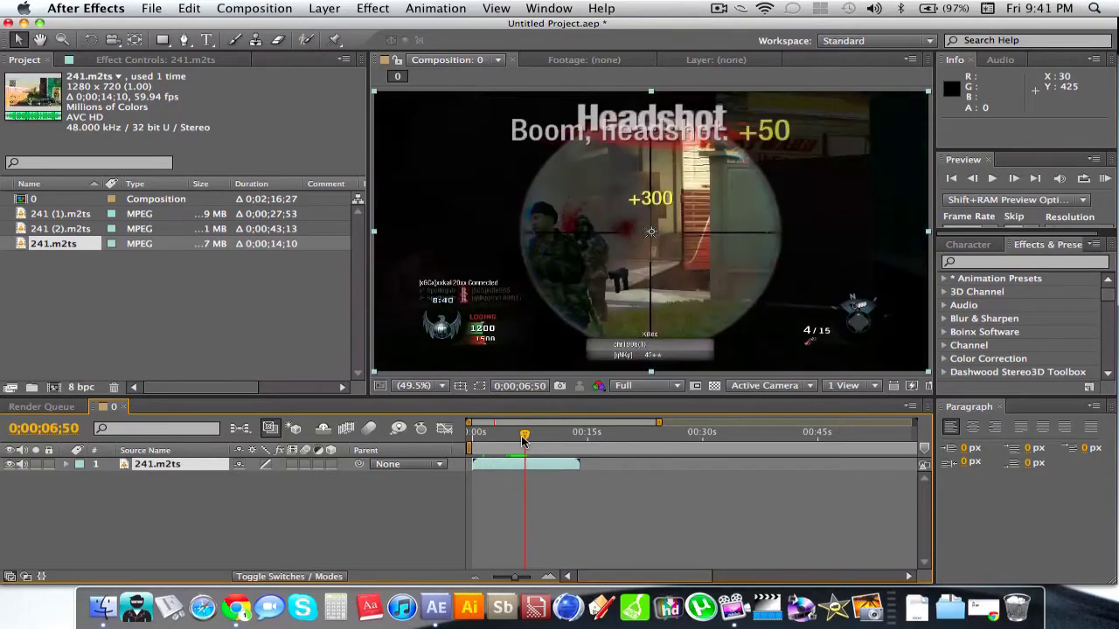
click(1014, 179)
click(1014, 180)
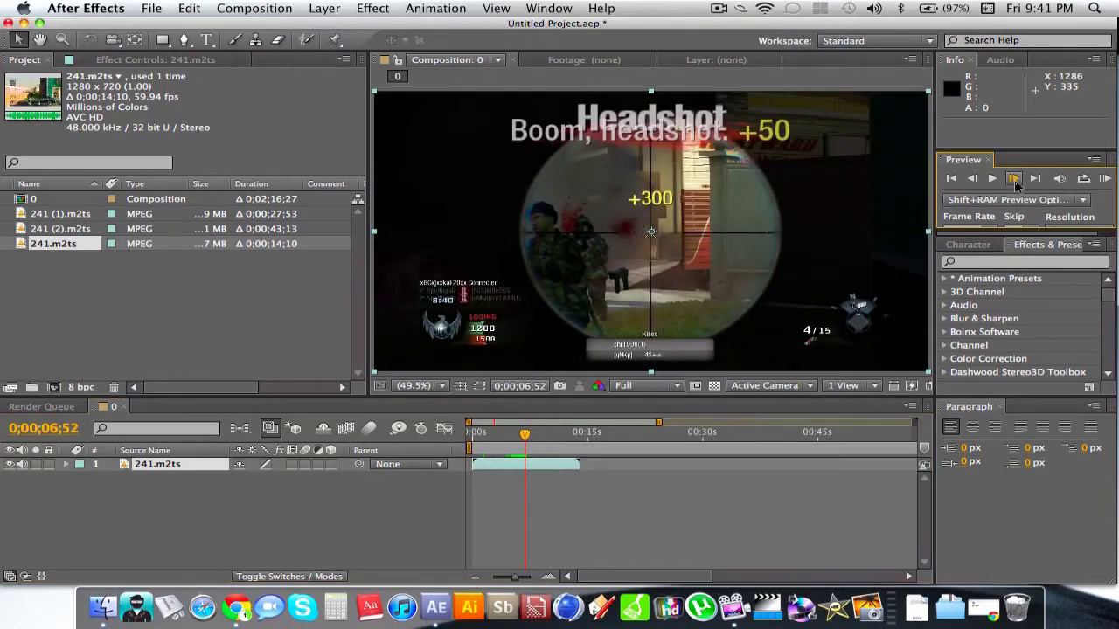
click(1014, 179)
click(1014, 179)
click(1014, 179)
click(1014, 180)
click(1014, 179)
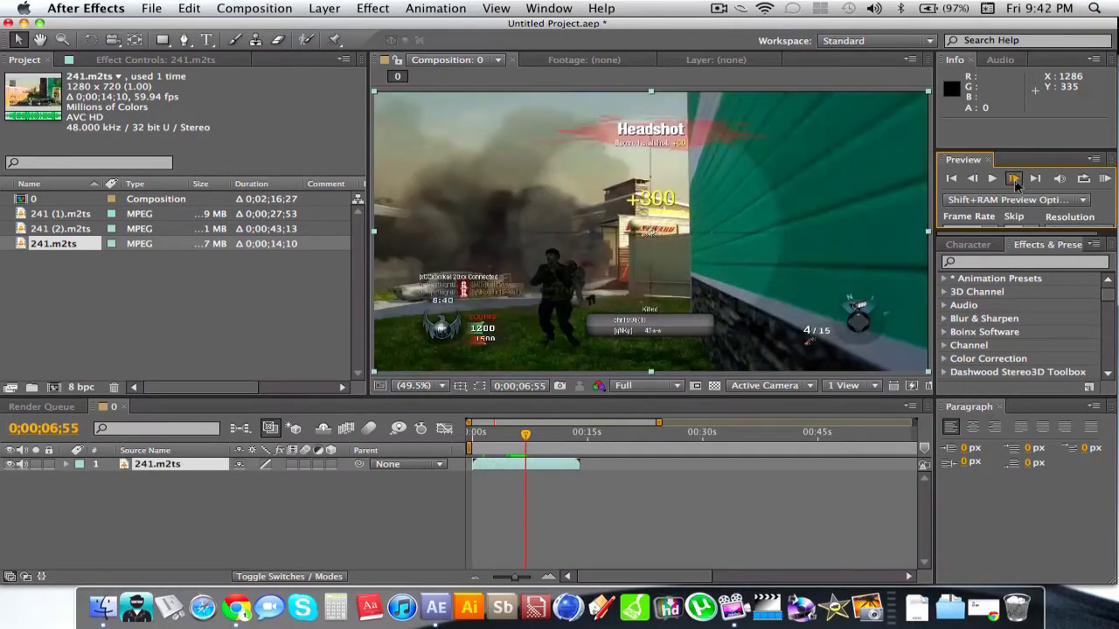
click(1014, 179)
click(1014, 179)
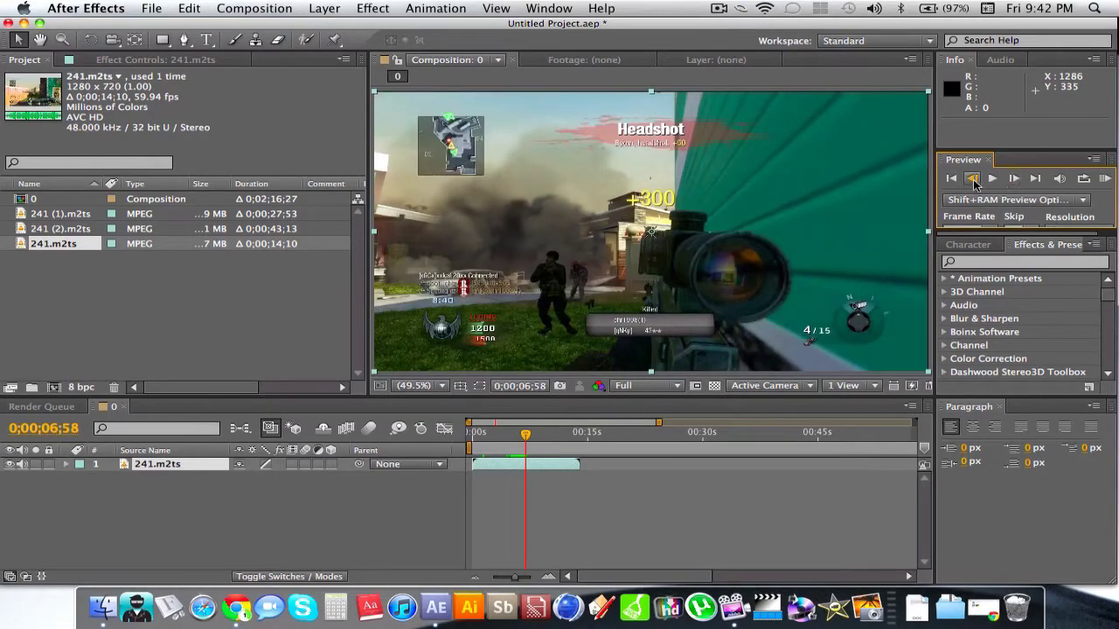
click(972, 178)
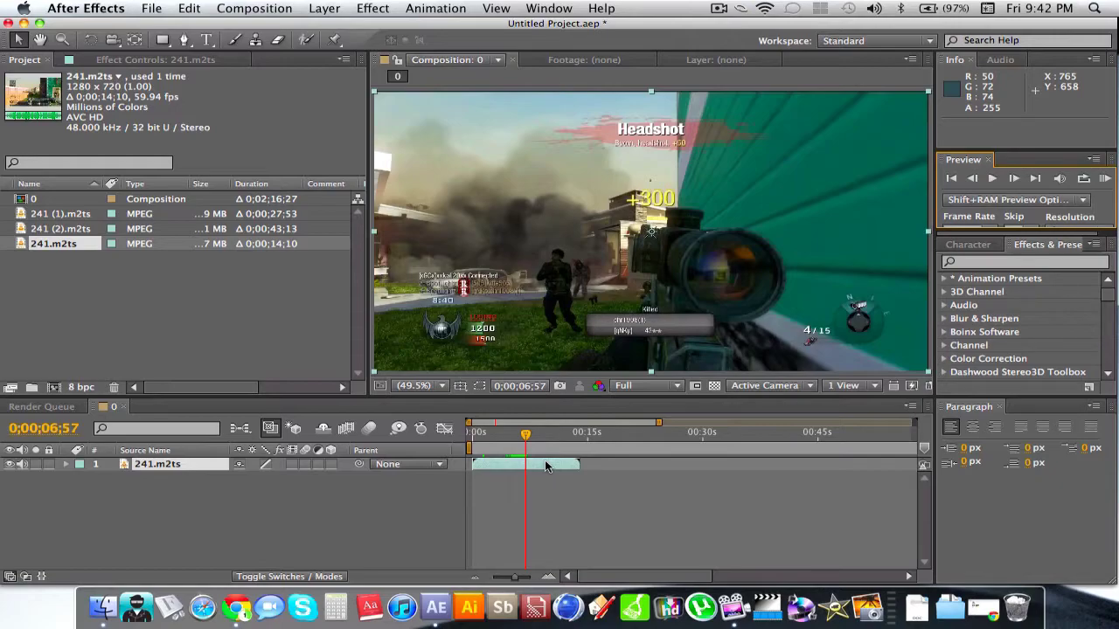
key(super+d)
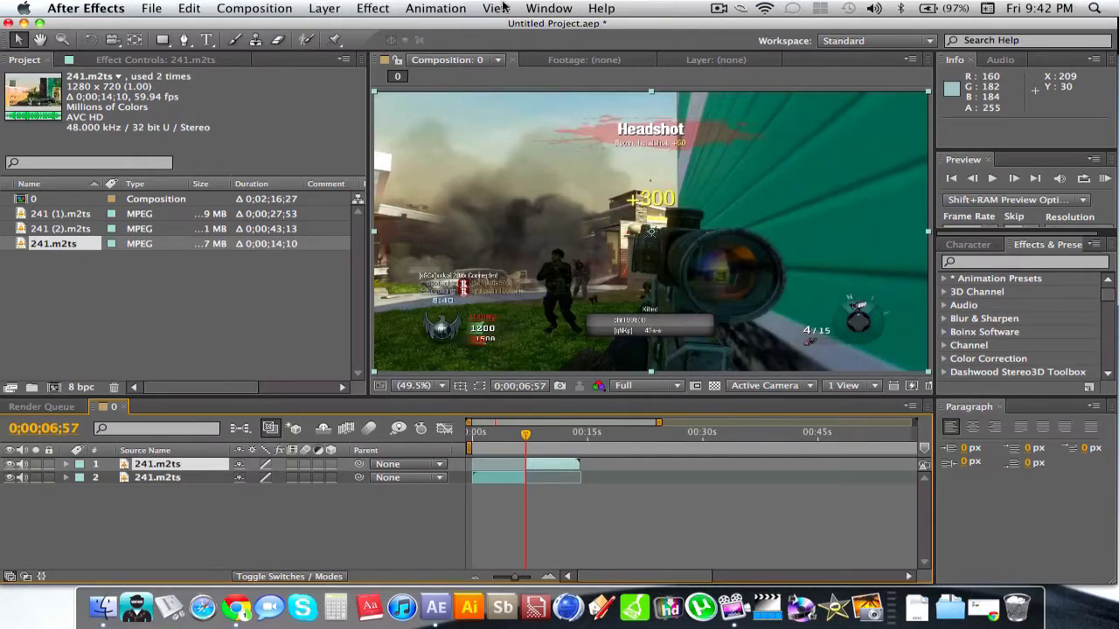
click(610, 7)
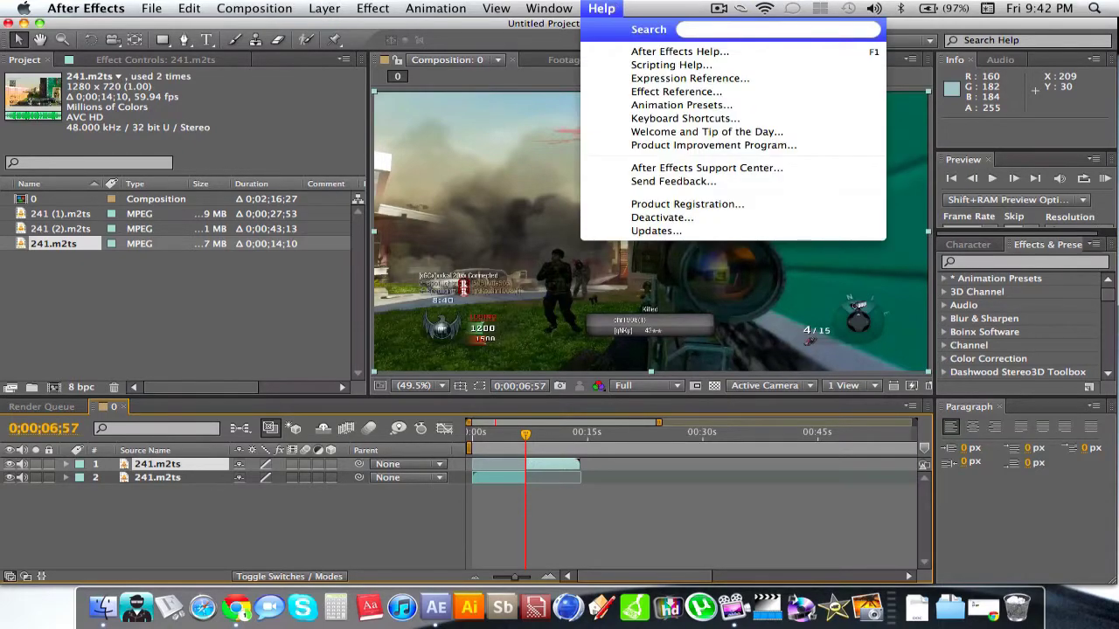
text(split)
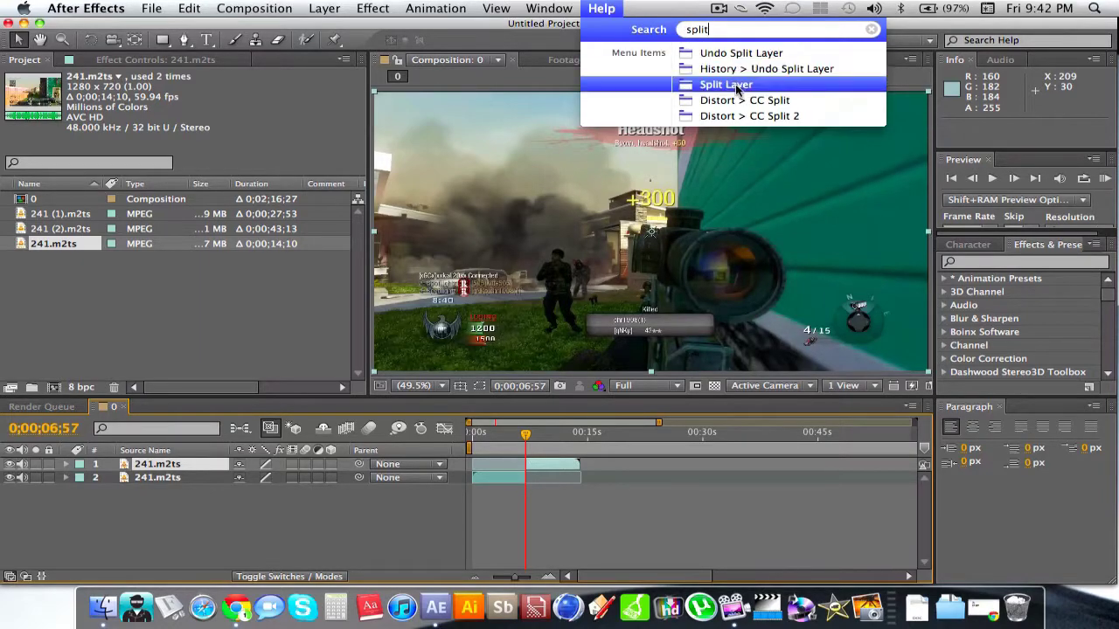
mouse_move(737, 87)
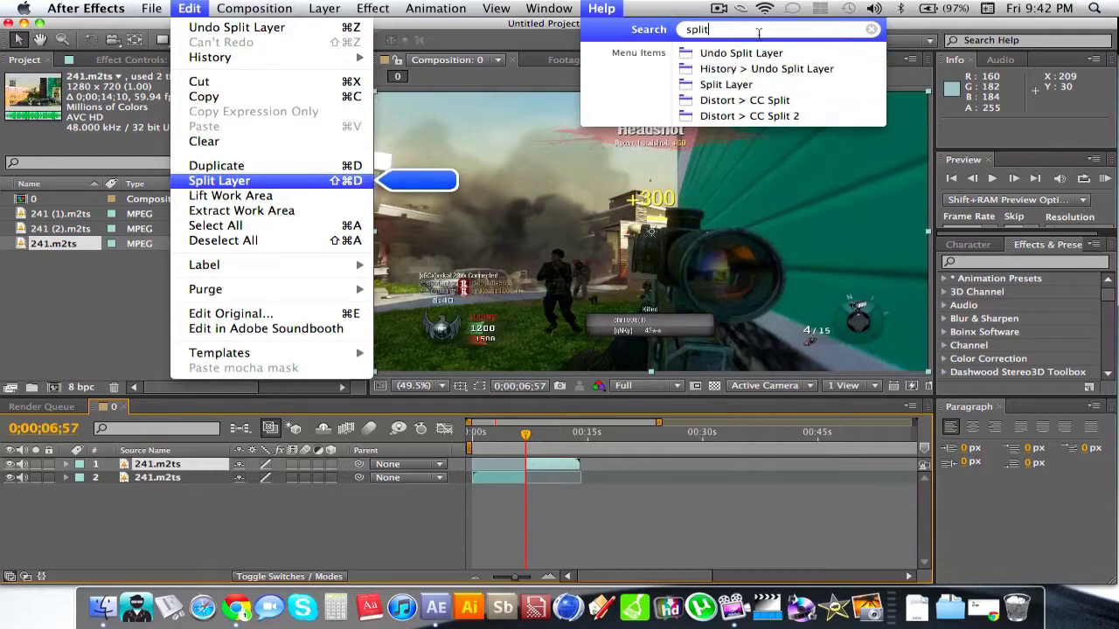
key(BackSpace)
key(BackSpace)
key(BackSpace)
key(BackSpace)
key(BackSpace)
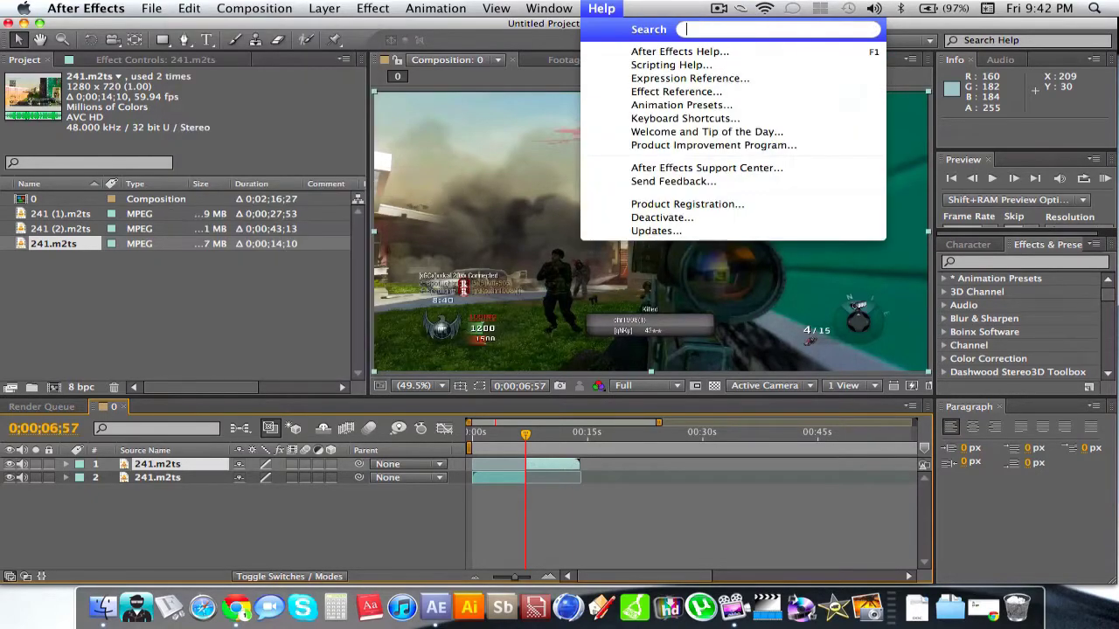
key(Escape)
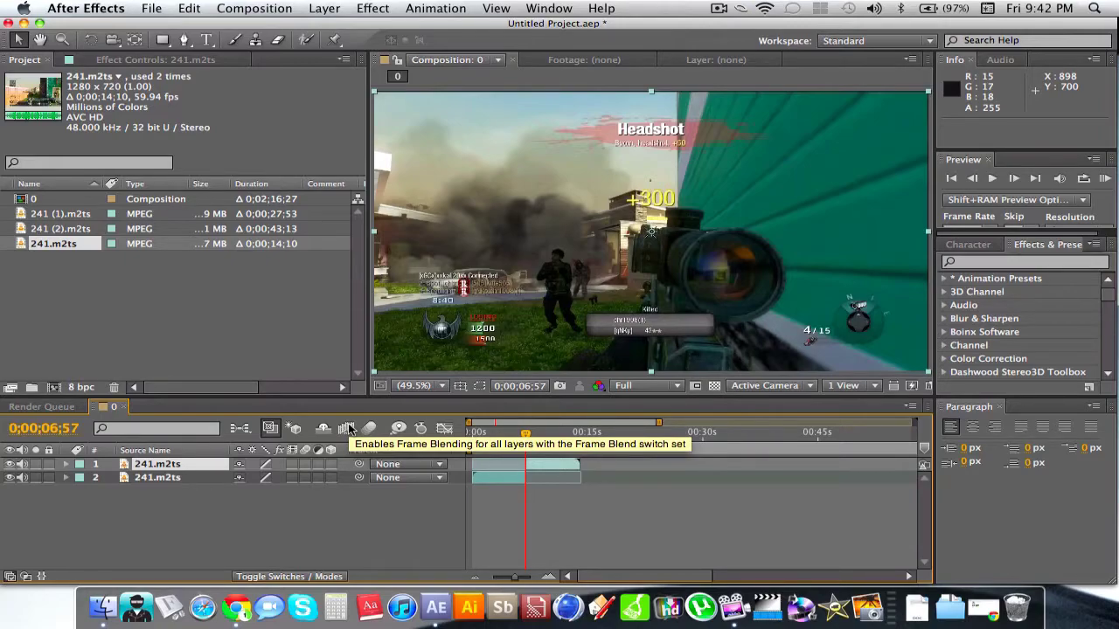
Enable composition frame blending and set layer 1's frame blending to Pixel Motion, previewing around 0;00;06;57
click(347, 427)
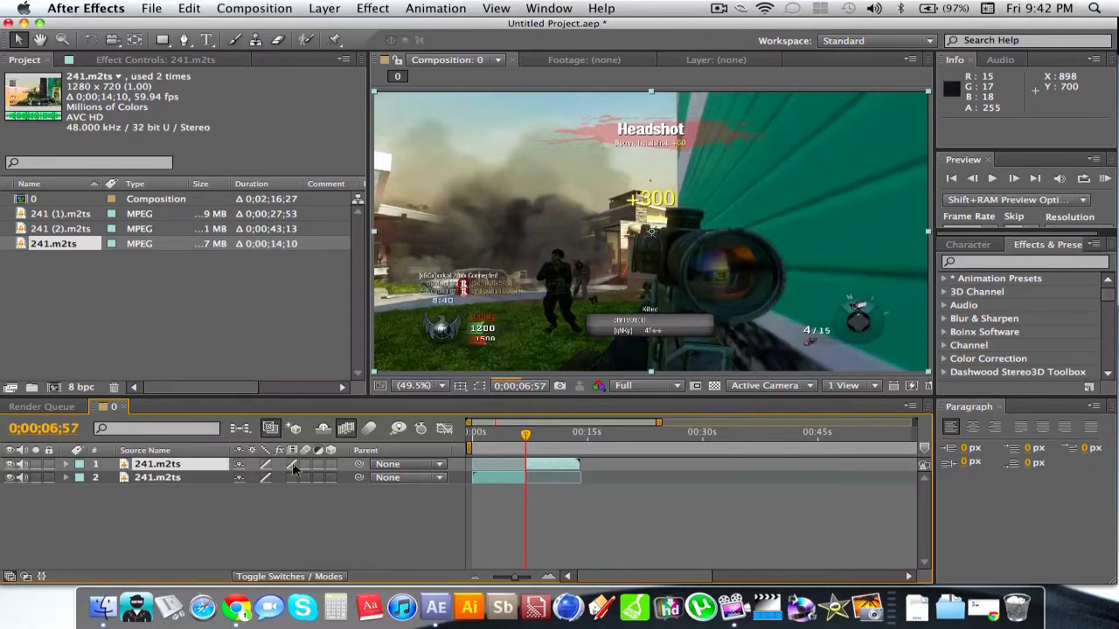
click(293, 465)
click(324, 8)
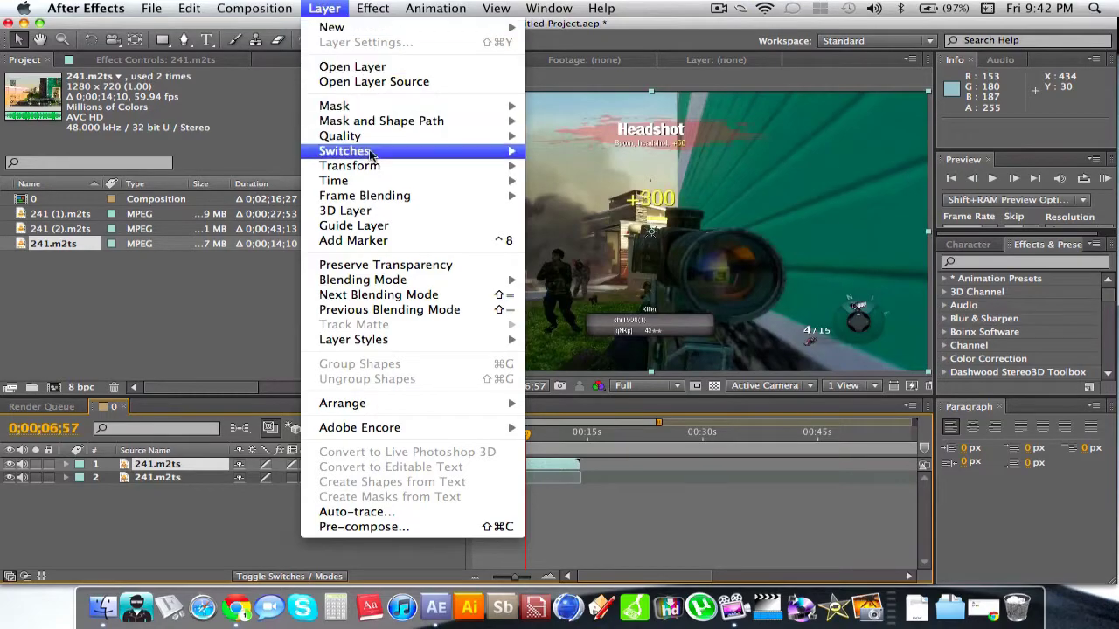
mouse_move(374, 199)
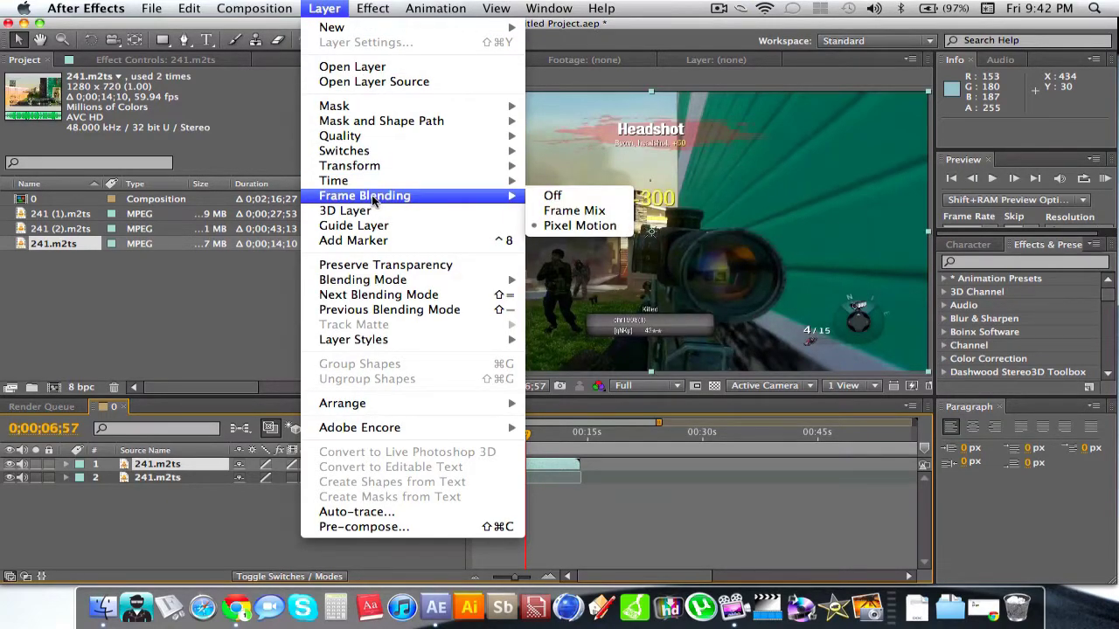
click(584, 229)
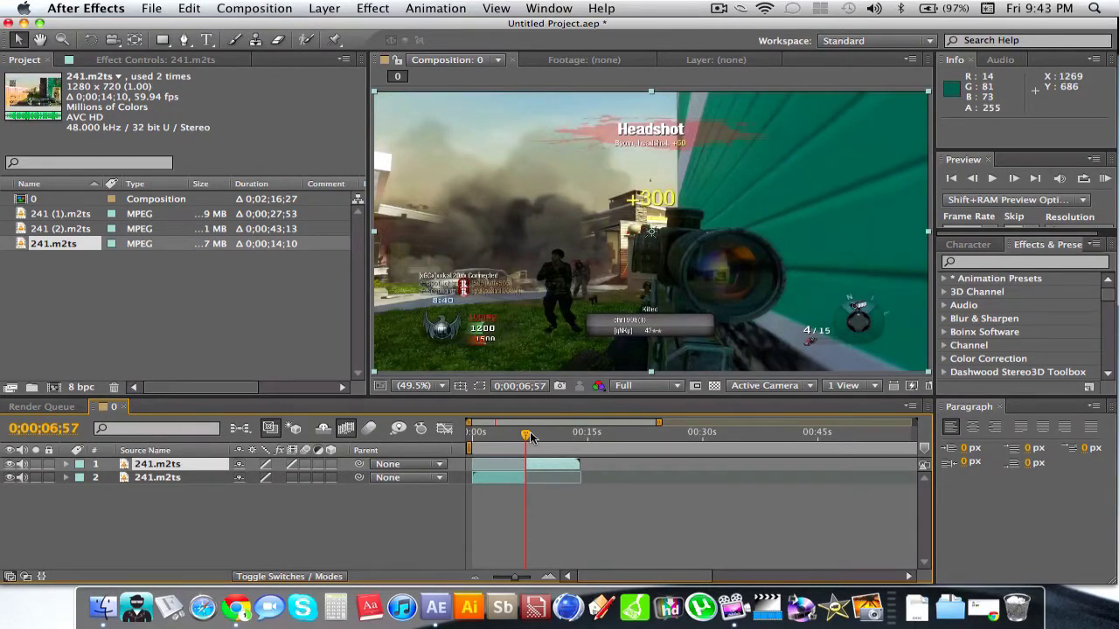
drag(529, 436, 539, 436)
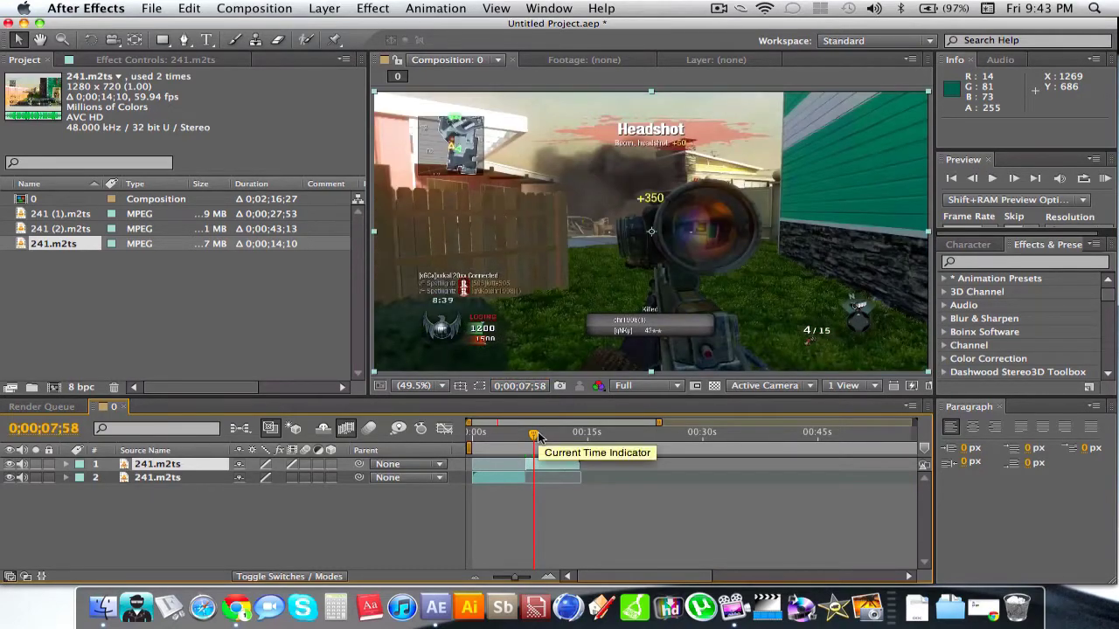
drag(539, 437, 525, 435)
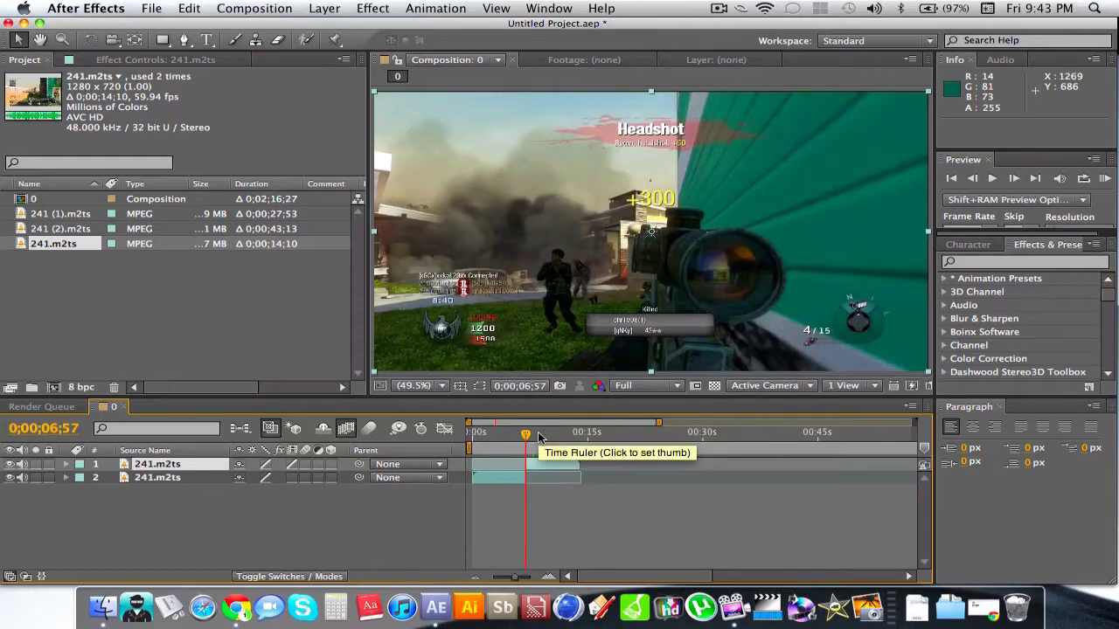
Search Effects & Presets for 'twixtor' and apply Twixtor Pro to layer 1
click(963, 262)
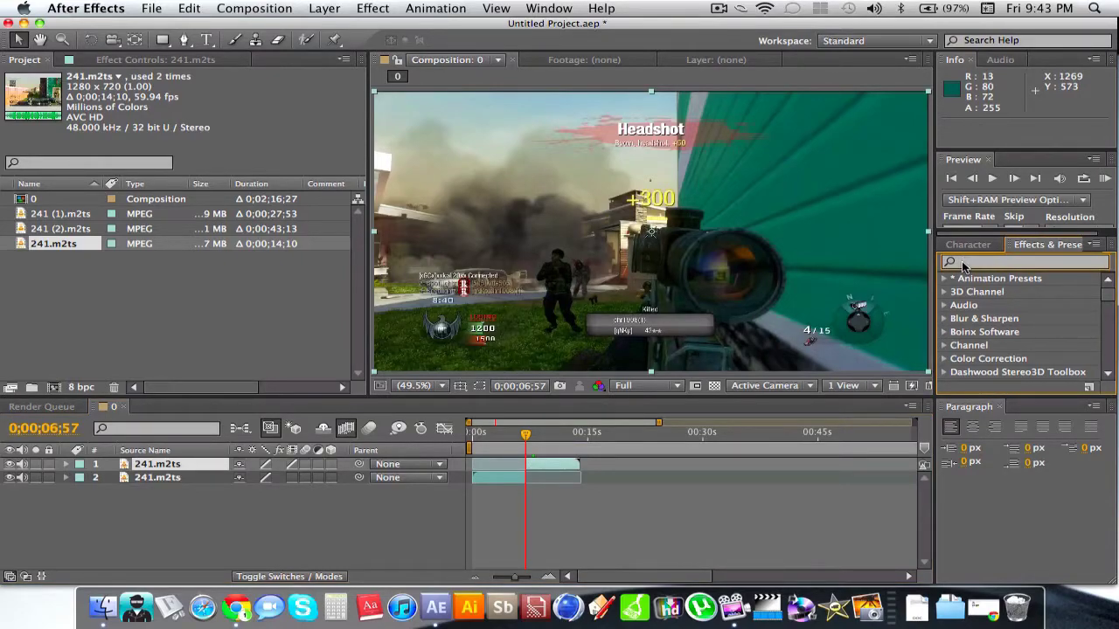
text(twixtor)
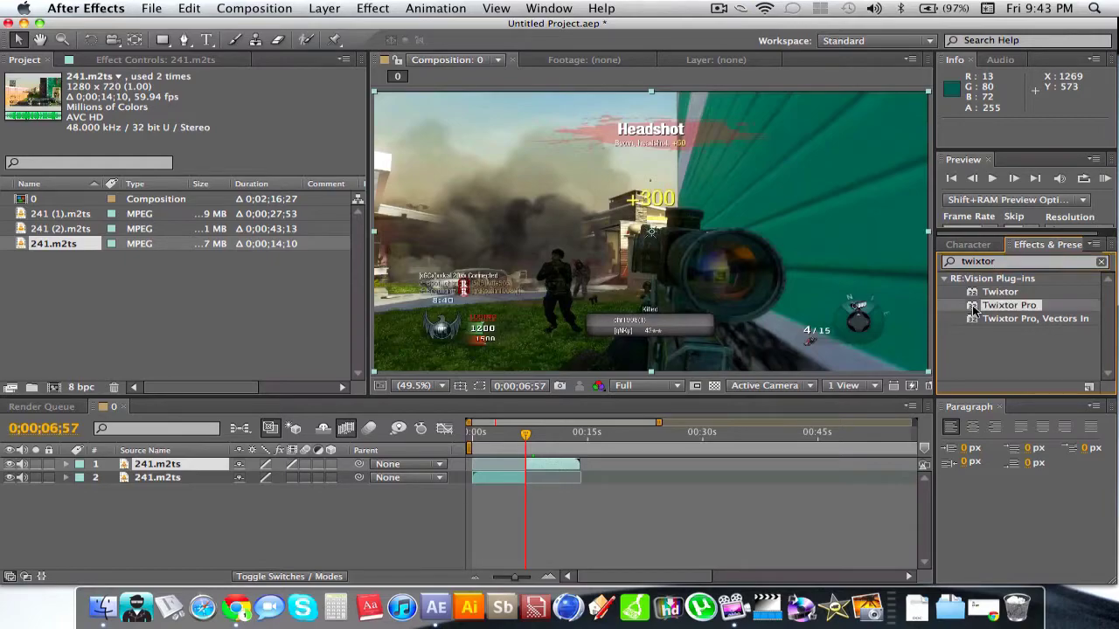
drag(972, 309, 558, 467)
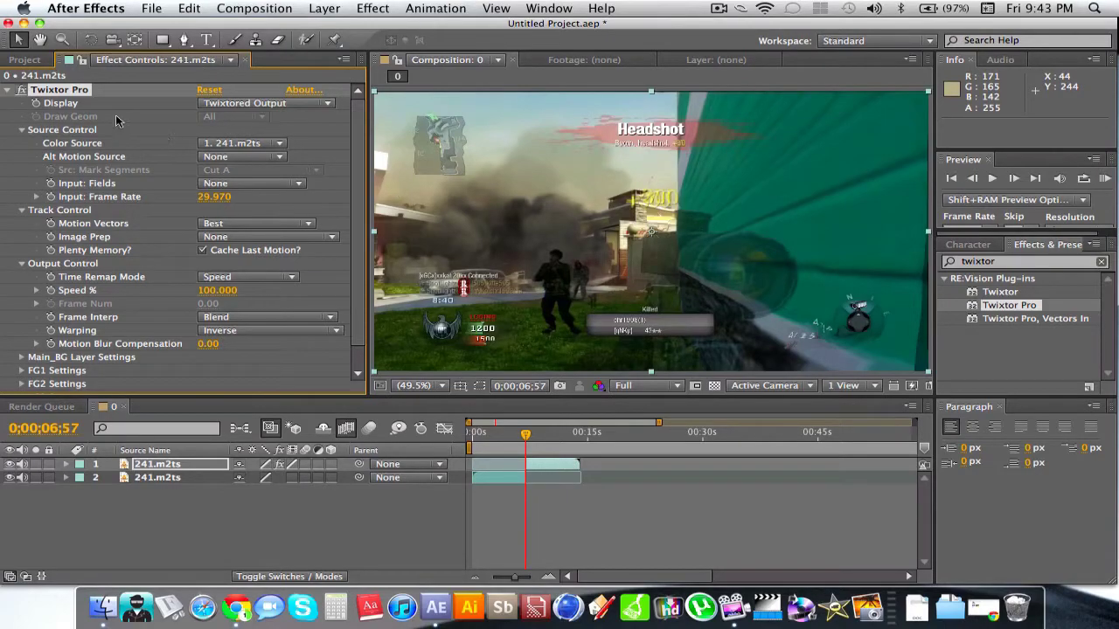
Change Twixtor Pro's Input Frame Rate from 29.970 to 59.94 in Effect Controls
click(24, 59)
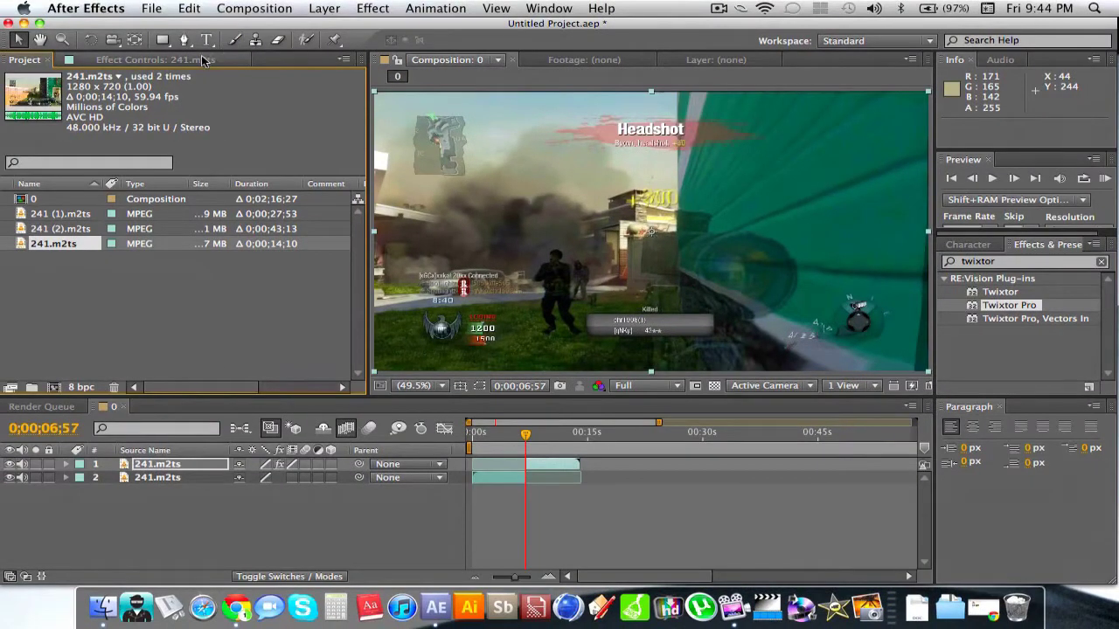
click(170, 59)
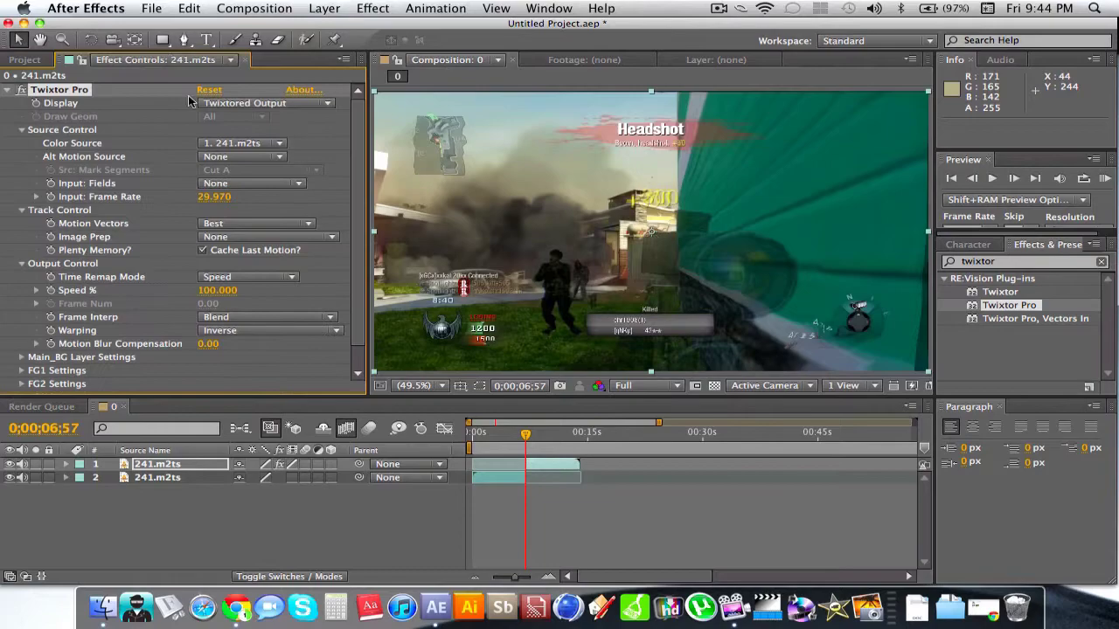
click(214, 198)
text(59.94)
key(Return)
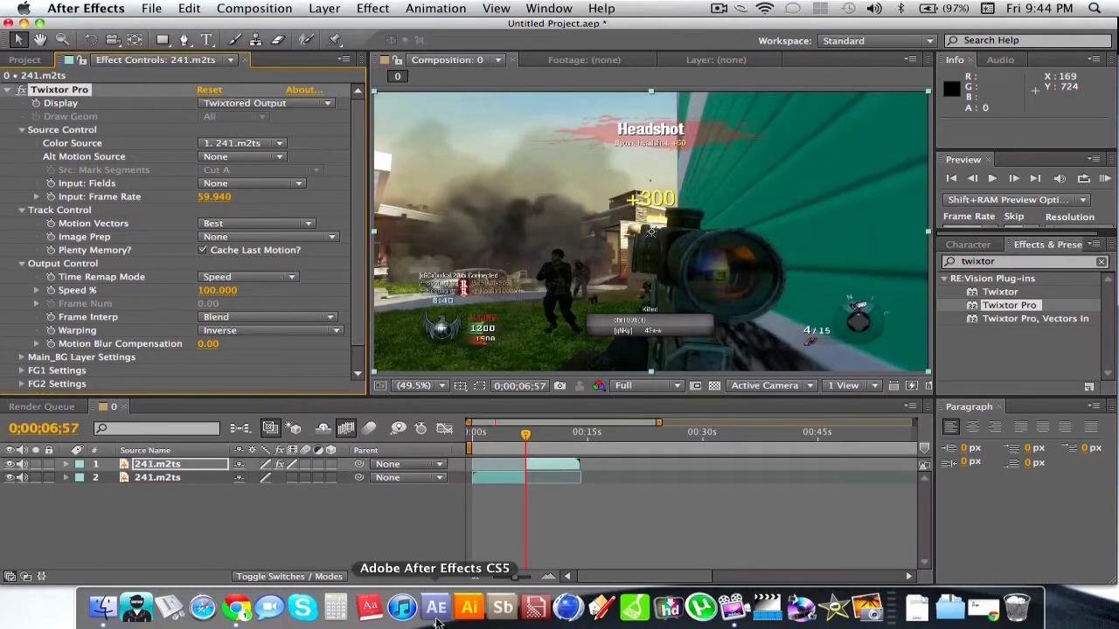
Zoom the timeline in and keyframe Speed % at 100 on 0;00;06;57, undoing a trial value of 5
click(522, 578)
drag(522, 580, 525, 579)
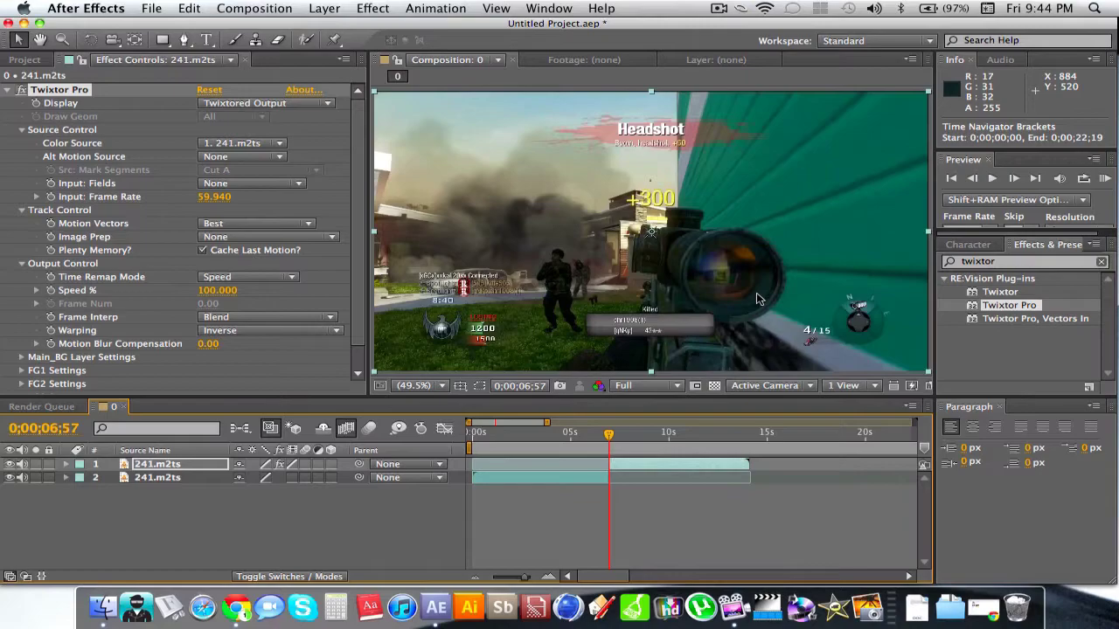
click(50, 291)
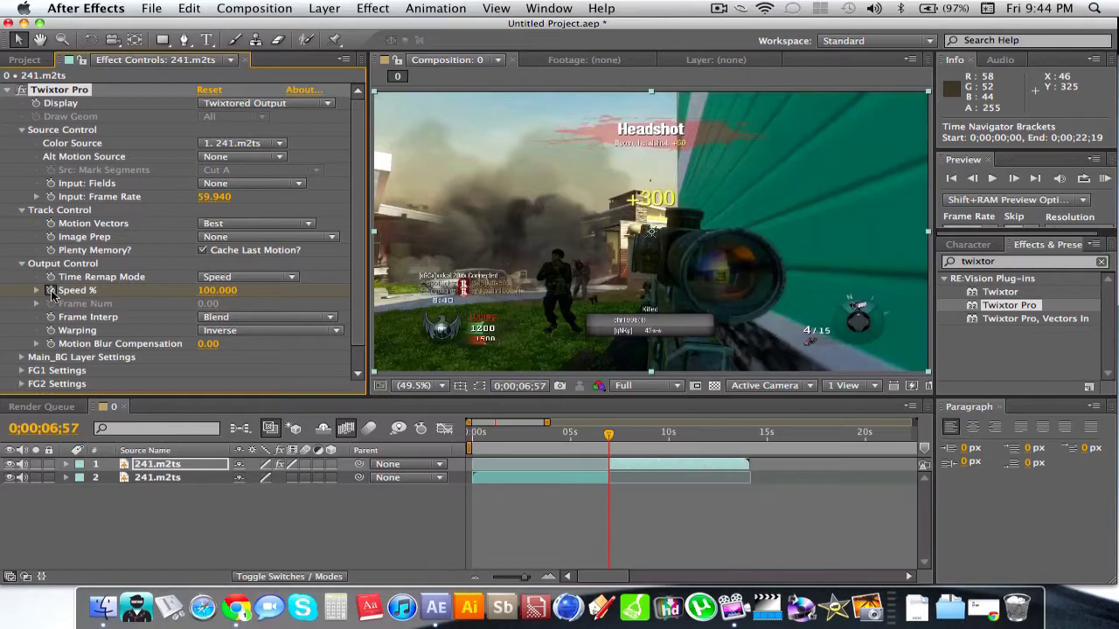
click(51, 292)
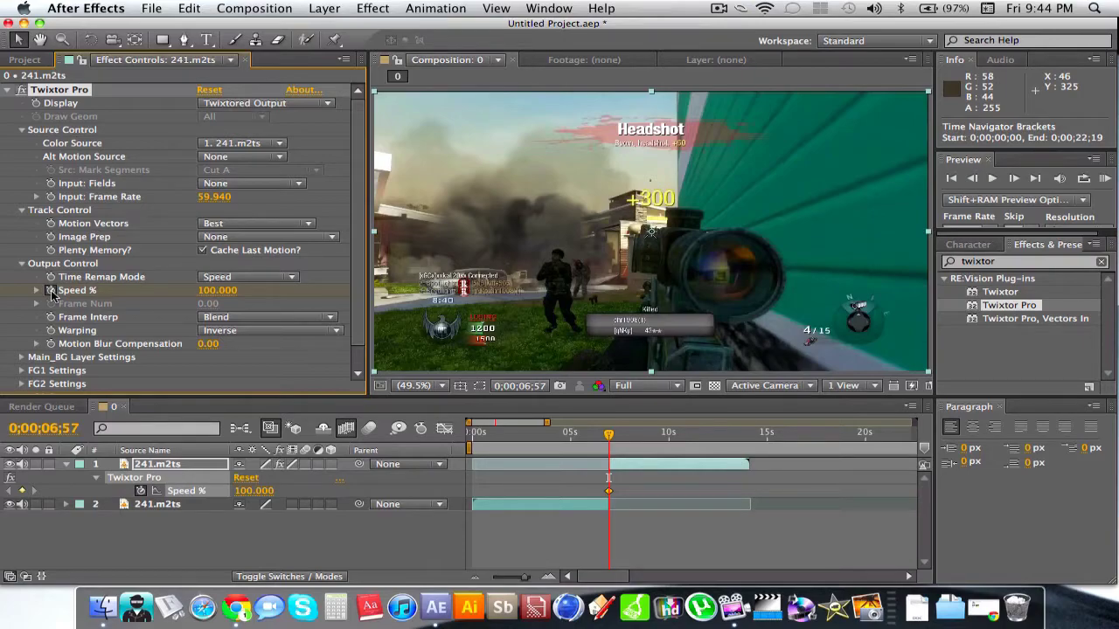
click(51, 292)
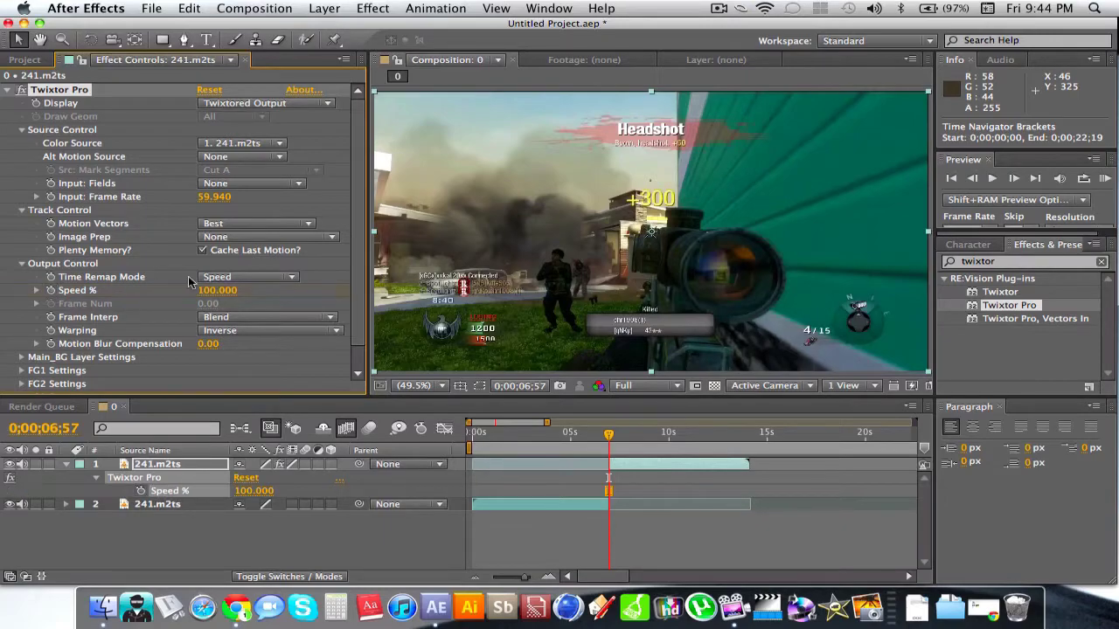
click(218, 291)
text(5)
key(Return)
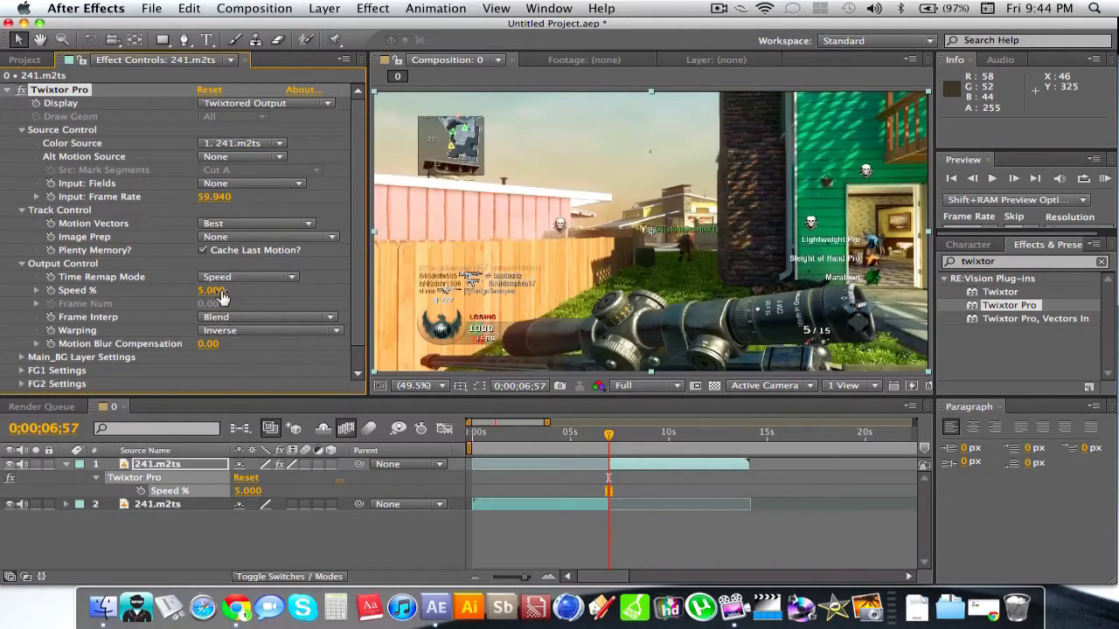
key(super+z)
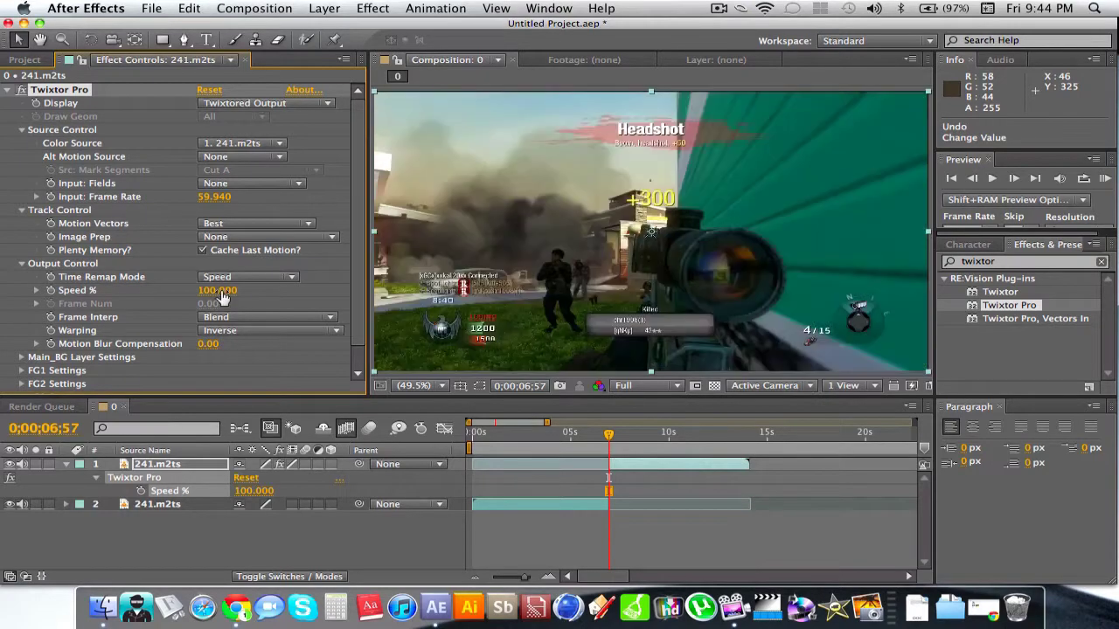
click(50, 291)
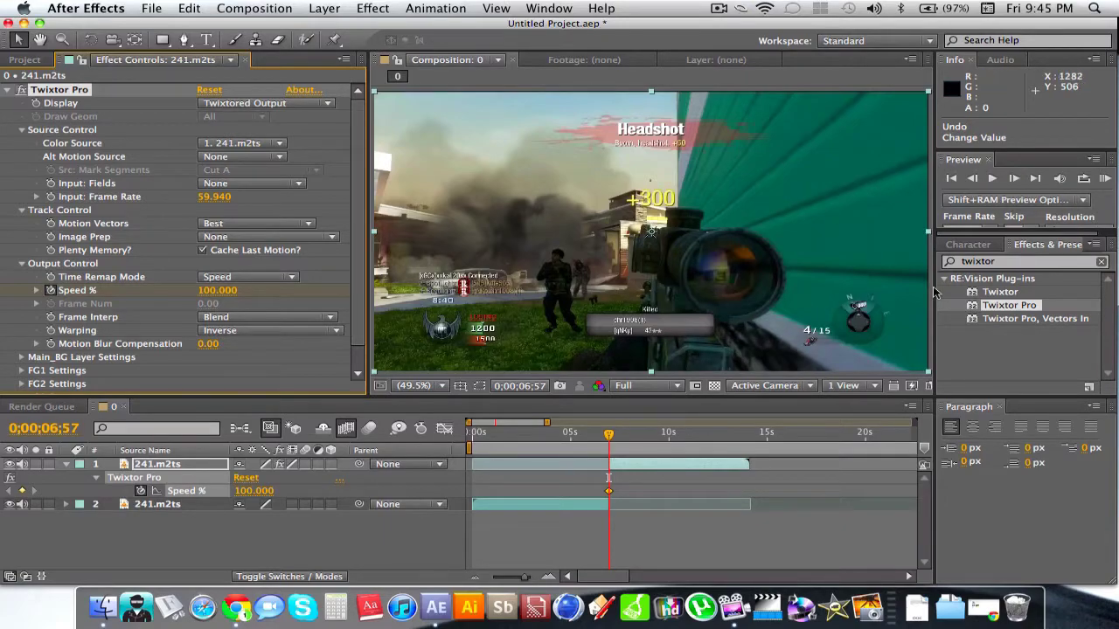
Advance three frames to 0;00;07;01 and set Twixtor Pro's Speed % to 2
click(1013, 178)
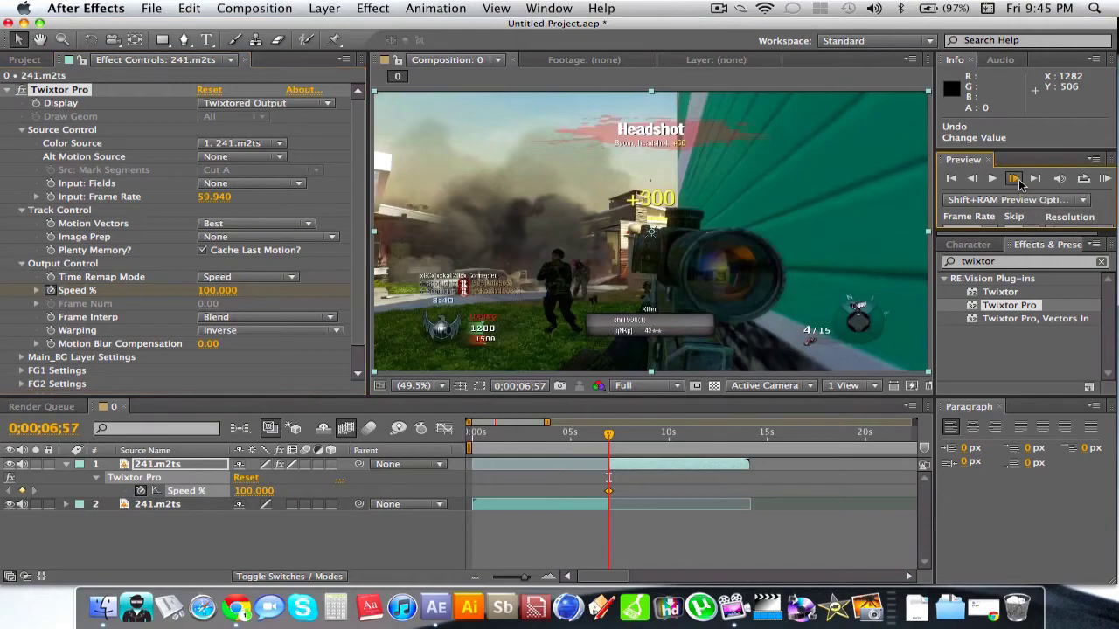
click(1014, 178)
click(1014, 178)
click(1013, 178)
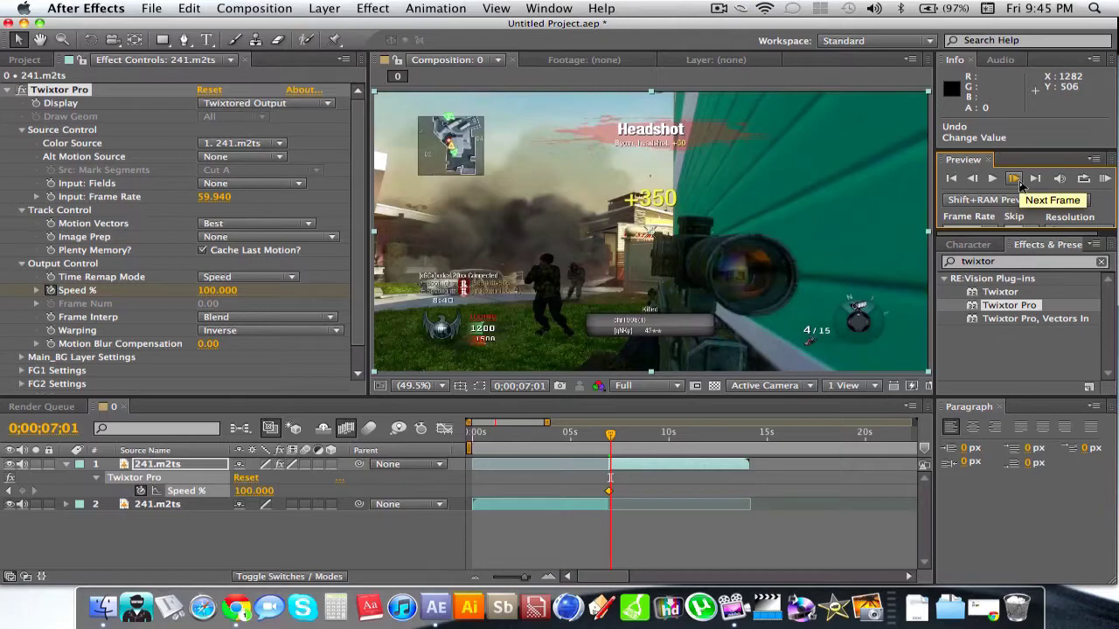
click(221, 295)
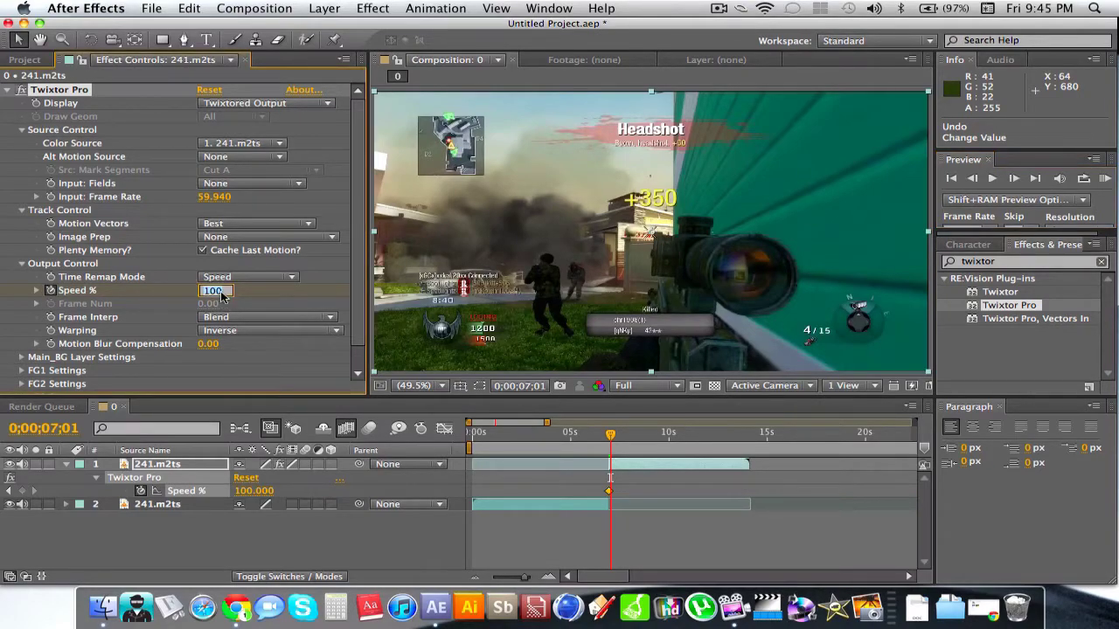
text(2)
key(Return)
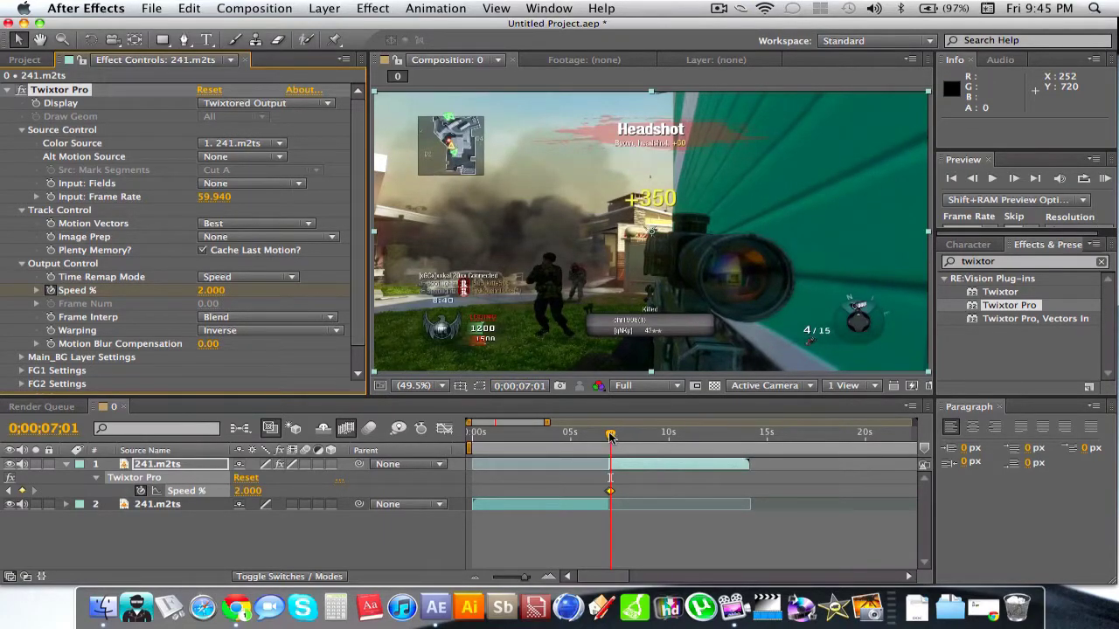
Start the work area at the slowdown point around 0;00;07;01
drag(610, 437, 617, 437)
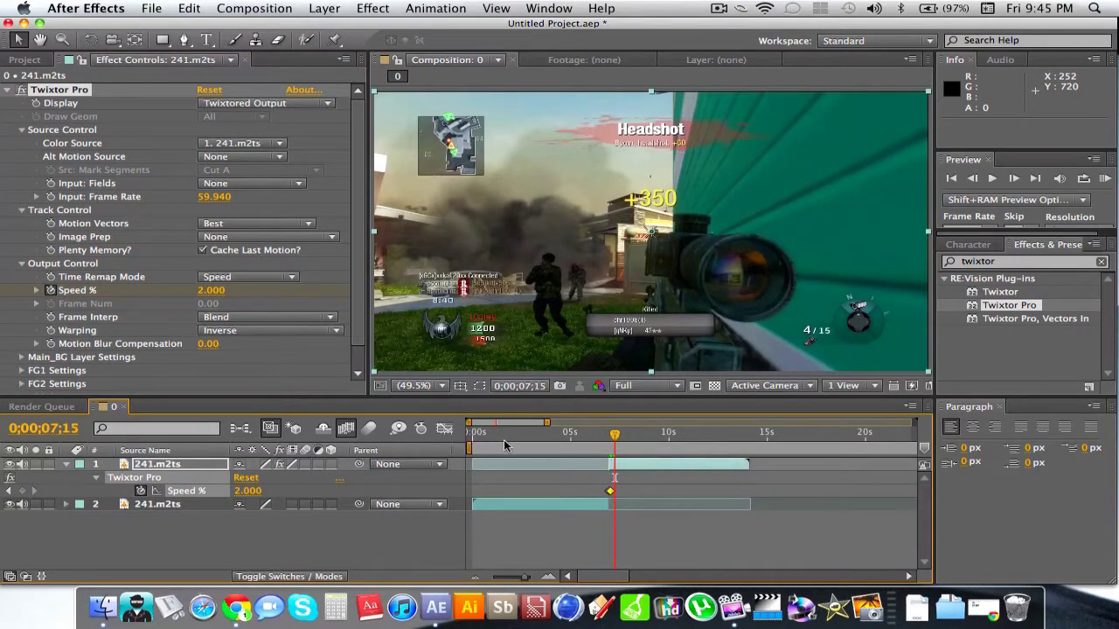
drag(470, 448, 627, 447)
click(774, 500)
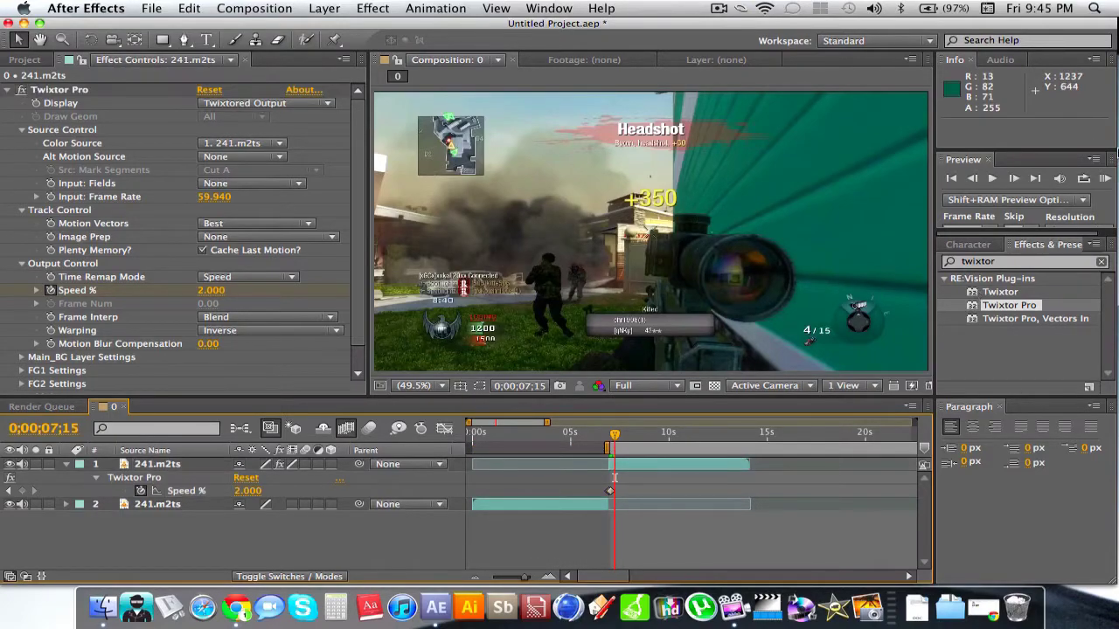
click(1104, 179)
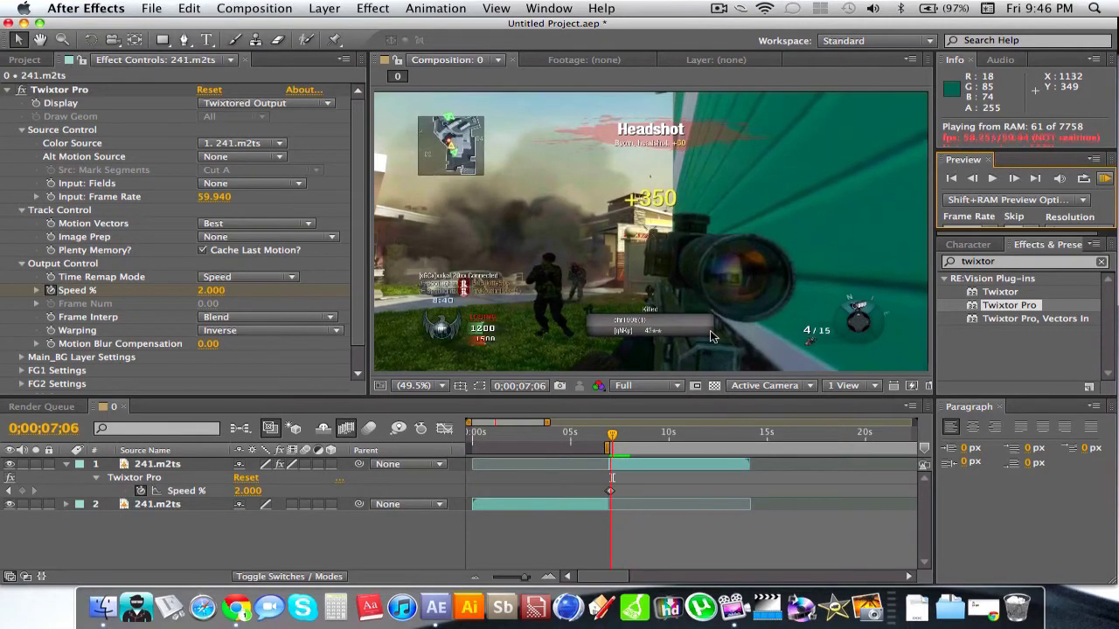
key(space)
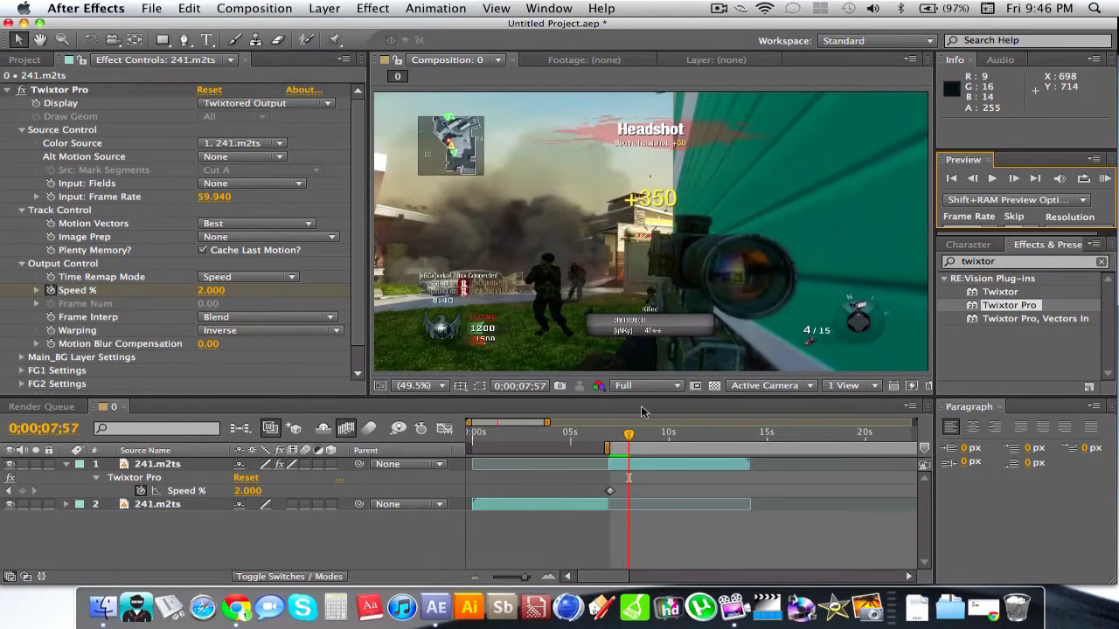
drag(619, 439, 612, 438)
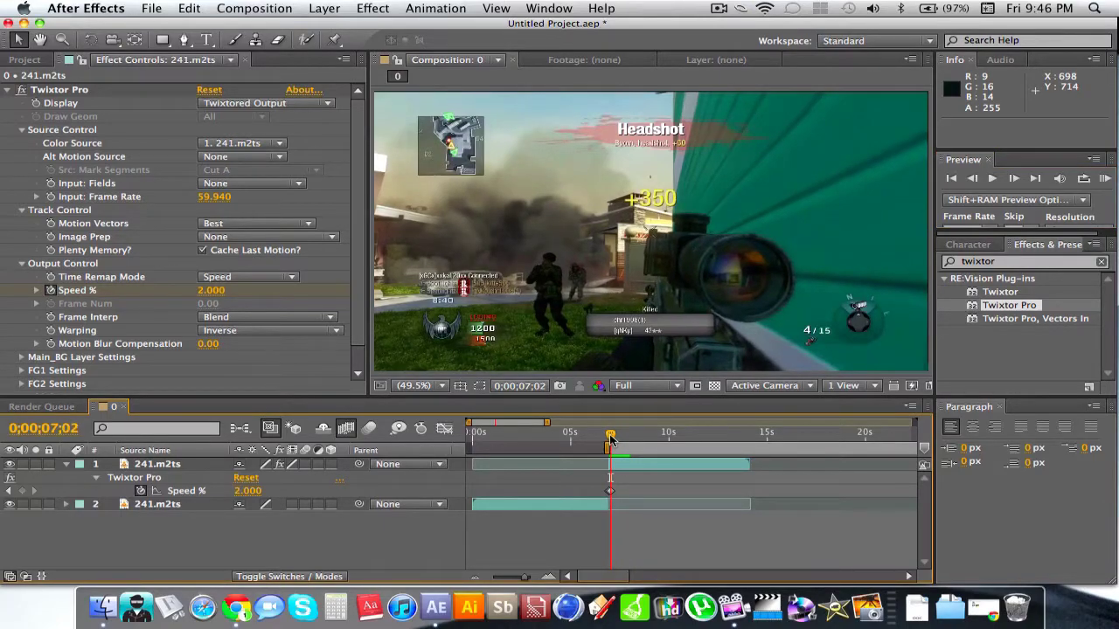
key(space)
key(space)
mouse_move(610, 438)
mouse_down()
mouse_move(626, 447)
mouse_move(610, 447)
mouse_up()
Remove the 2% Speed keyframe and set Speed % to 10 instead
click(610, 491)
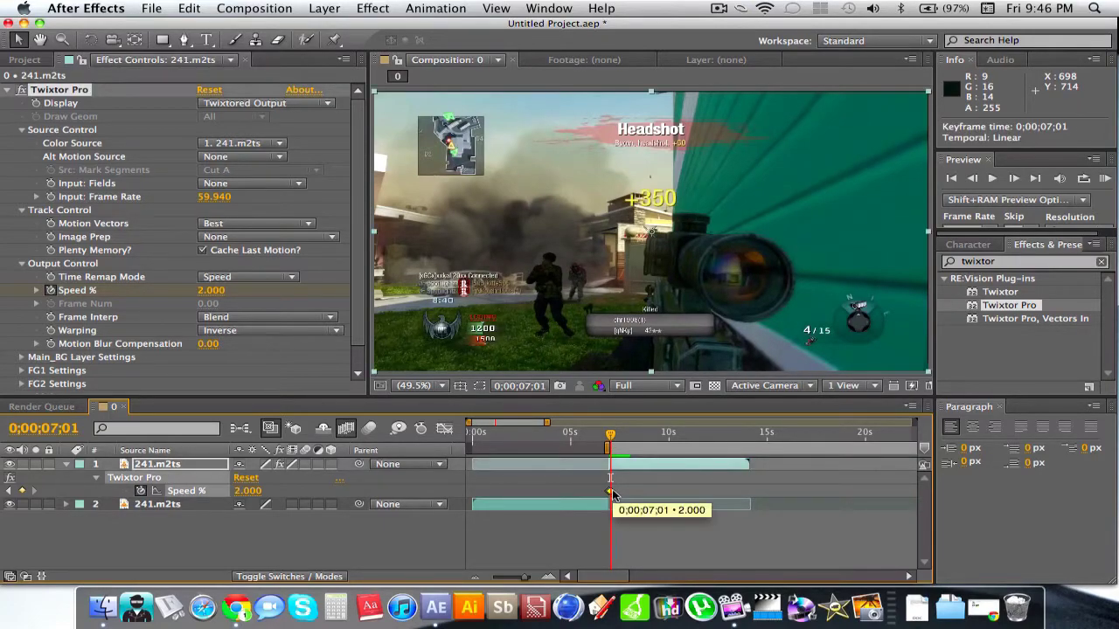
drag(611, 439, 617, 441)
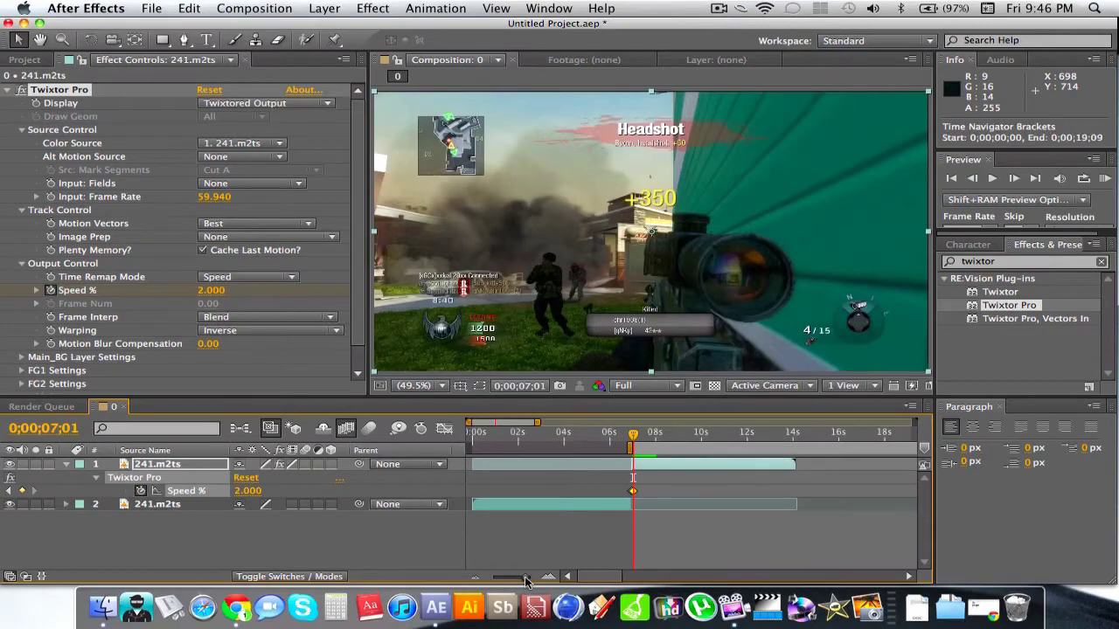
drag(525, 580, 531, 583)
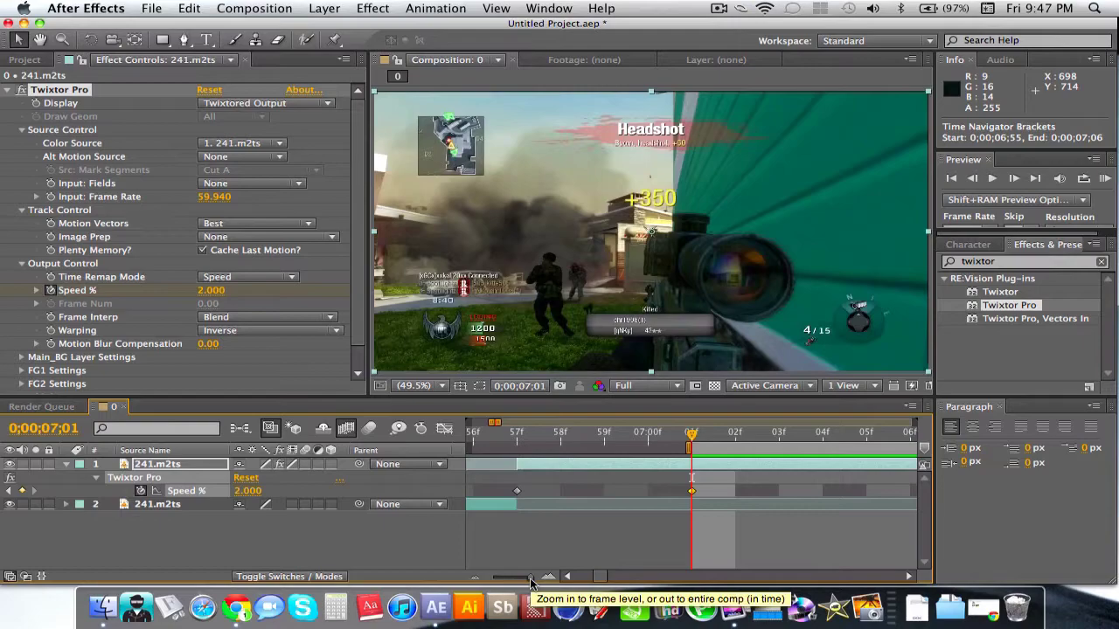
key(super+z)
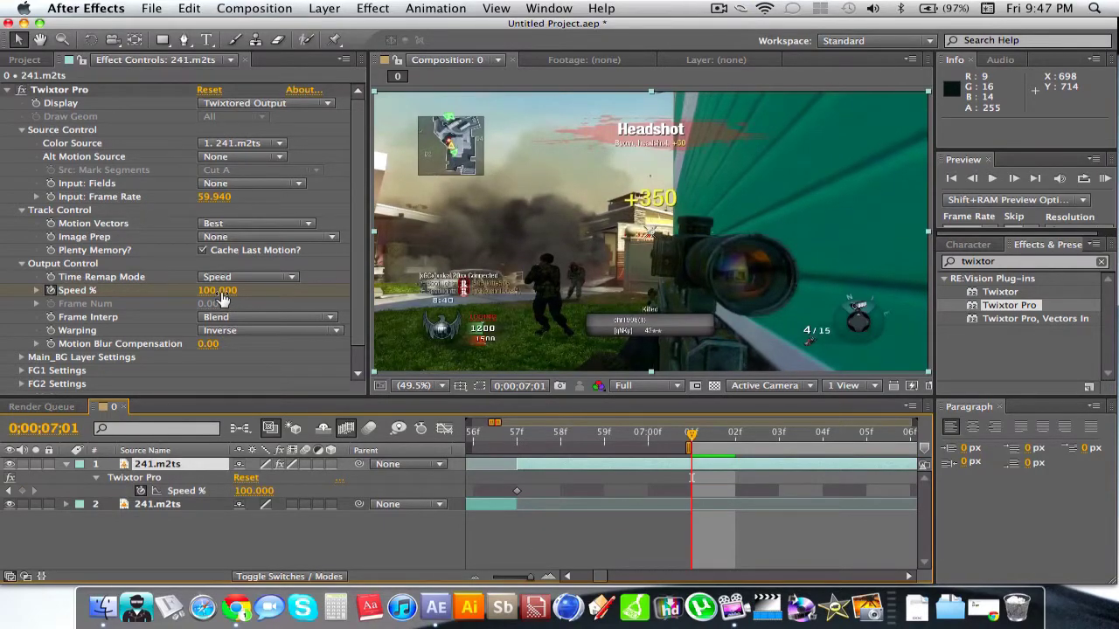
click(222, 298)
text(10)
key(Return)
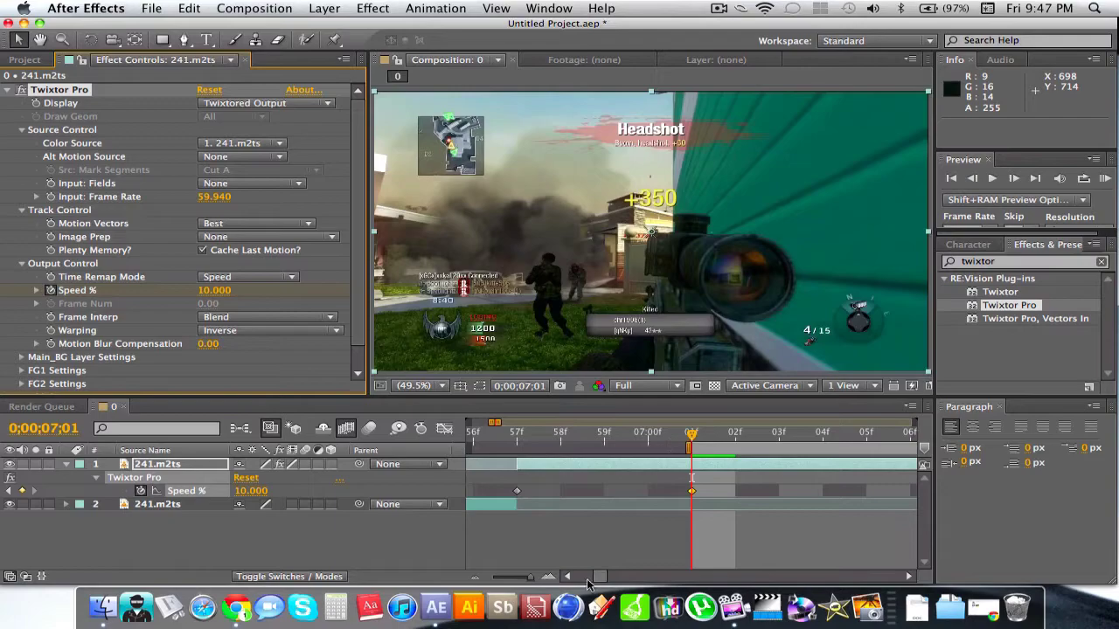
drag(533, 577, 529, 578)
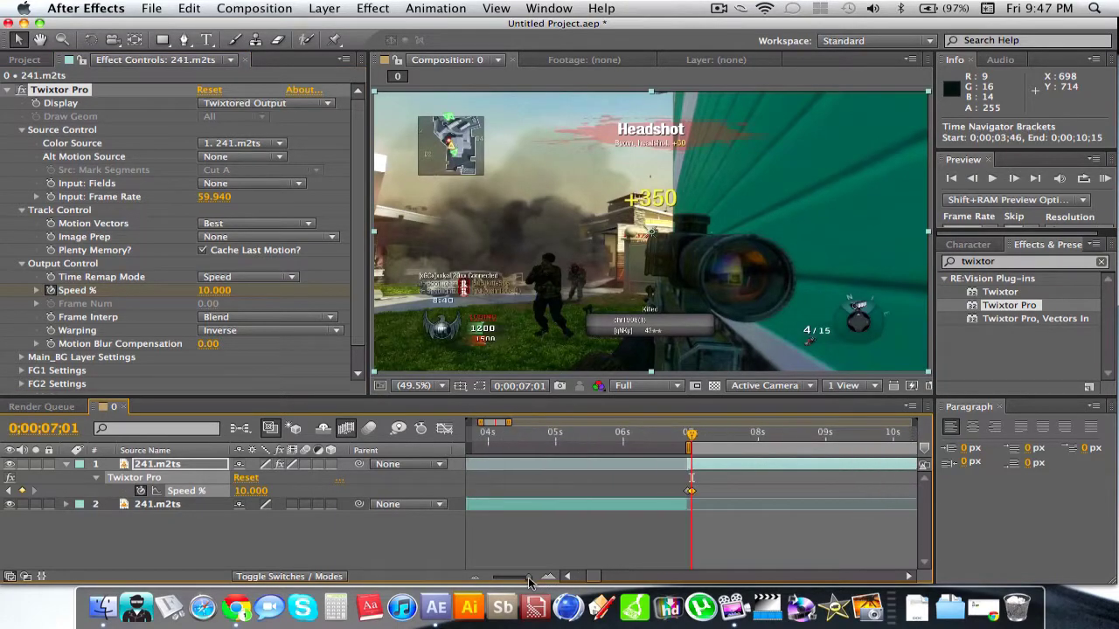
Move the current time to 0;00;07;47 and zoom out to the whole composition
click(735, 436)
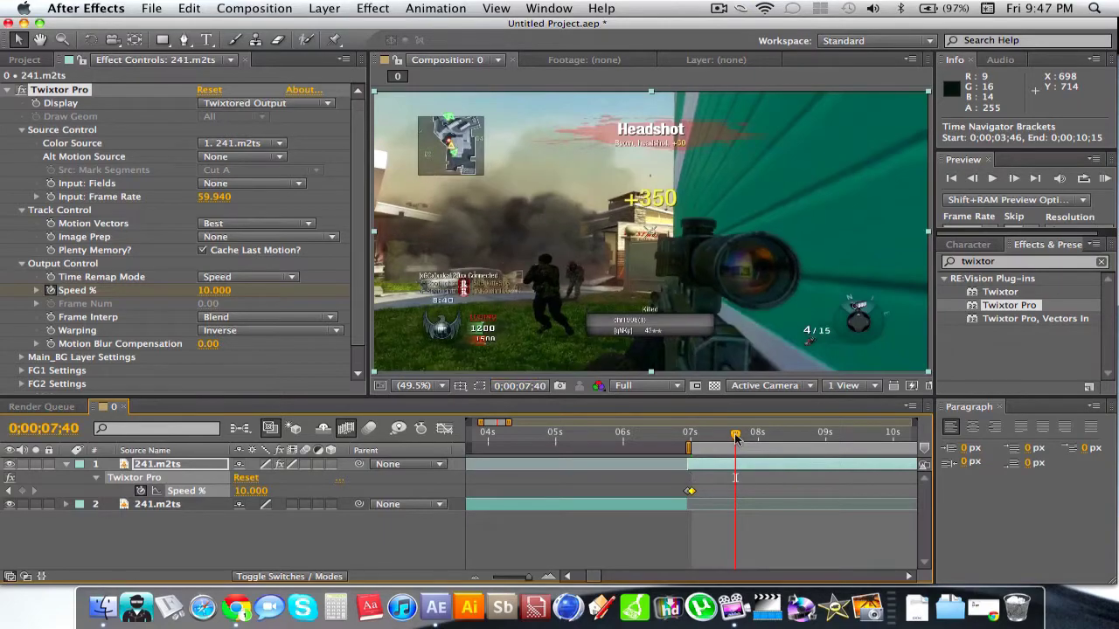
drag(735, 436, 743, 441)
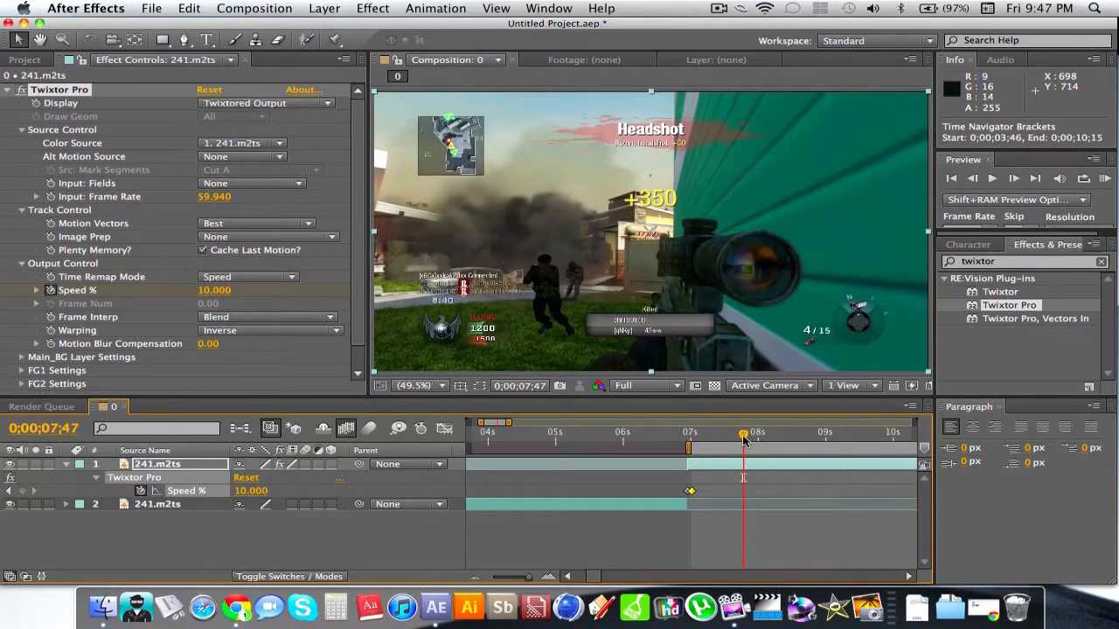
drag(743, 441, 749, 441)
mouse_move(524, 578)
mouse_down()
mouse_move(512, 580)
mouse_move(524, 588)
mouse_up()
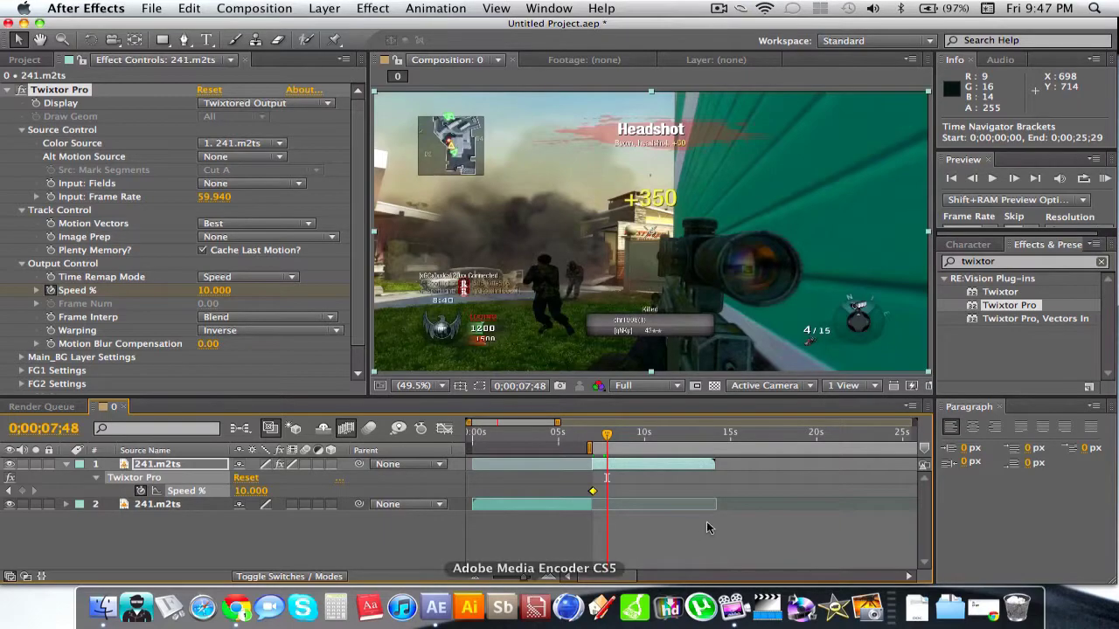
Move the current-time indicator from about 13 seconds through 0;00;13;40 to 0;00;13;55
click(700, 435)
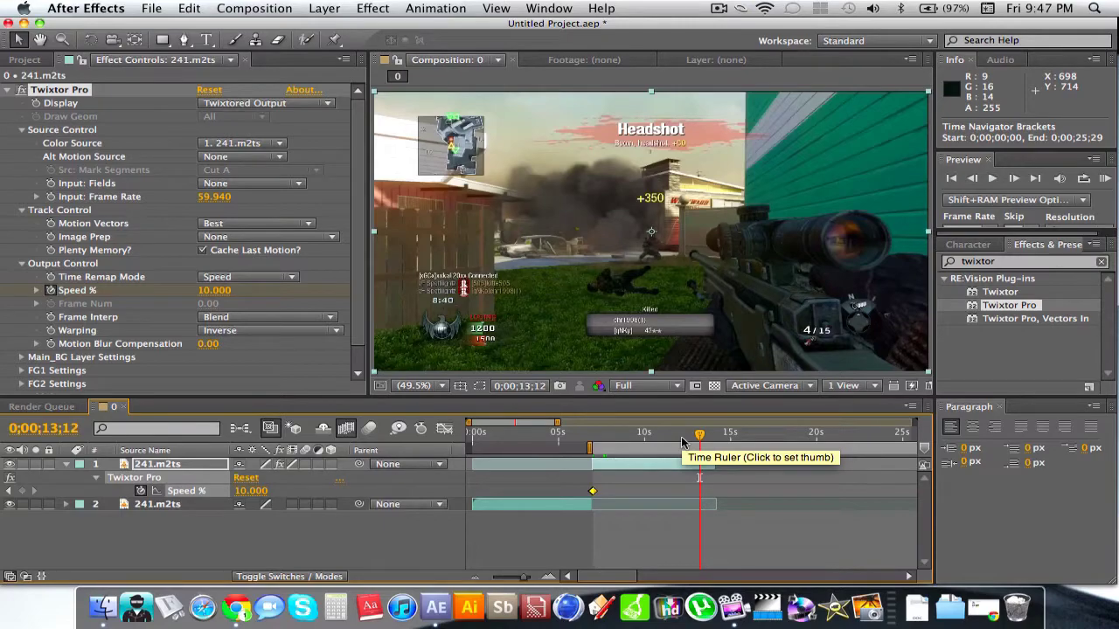
click(707, 435)
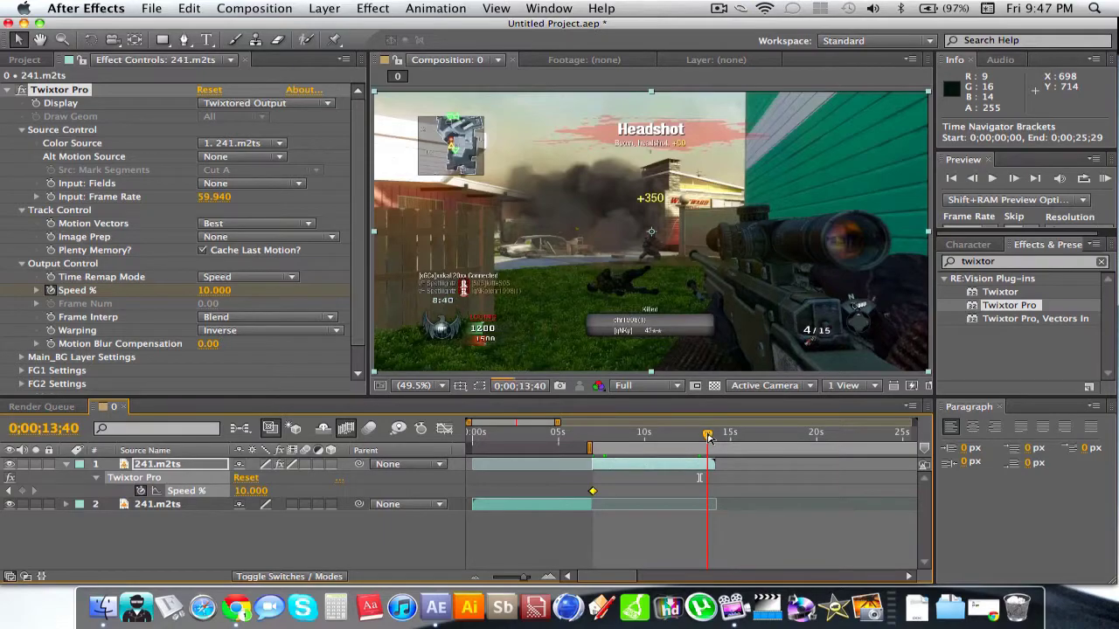
click(709, 436)
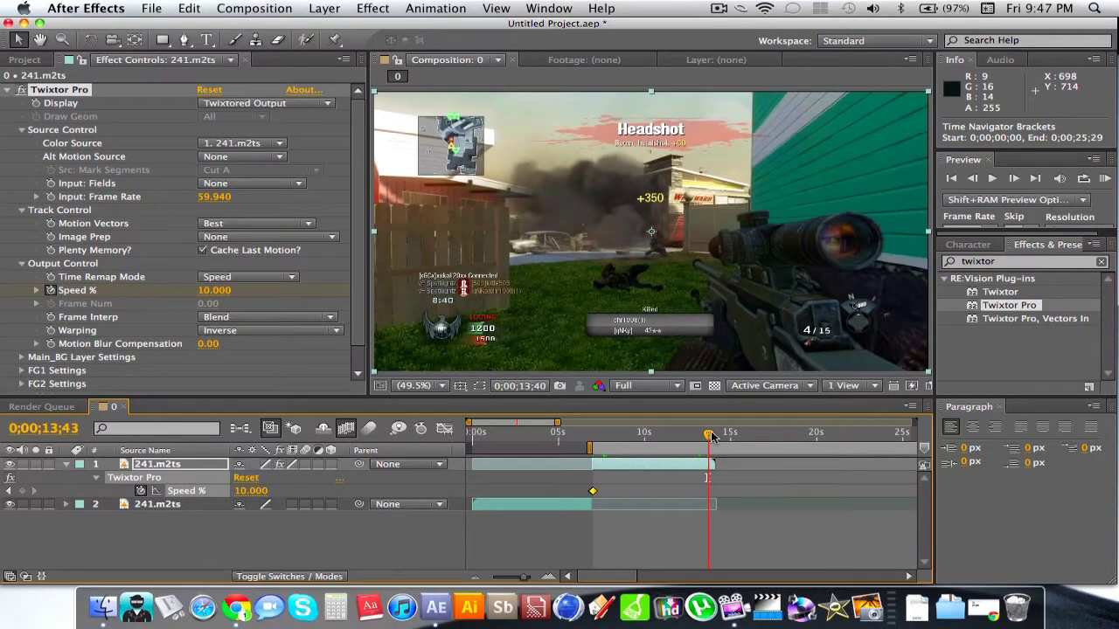
drag(709, 436, 713, 438)
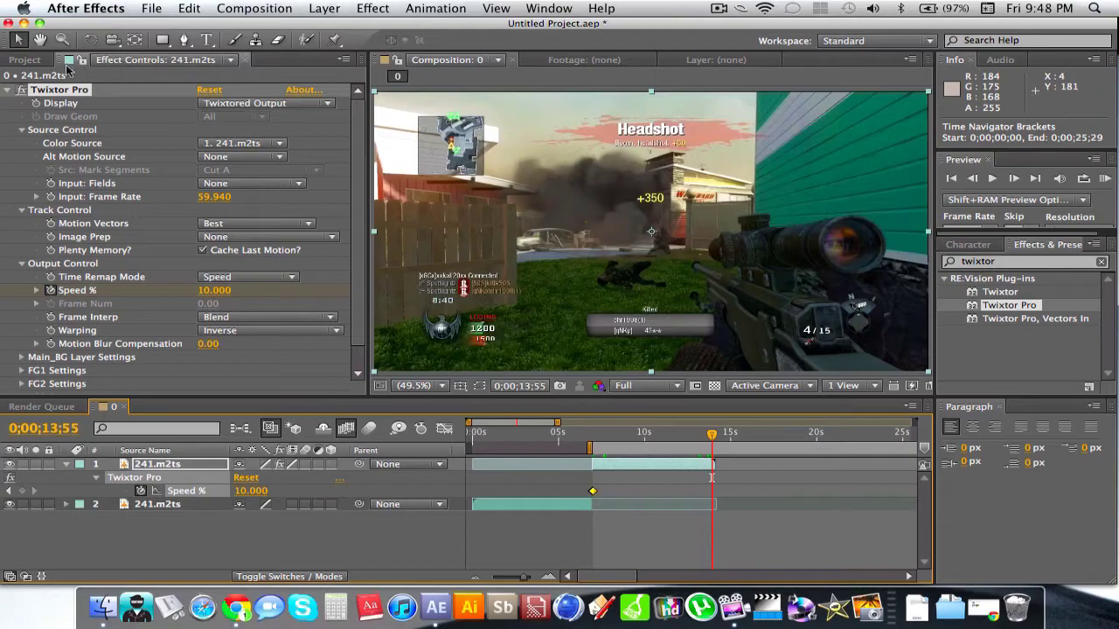
Select the top 241.m2ts layer and apply Layer > Time > Enable Time Remapping
click(26, 59)
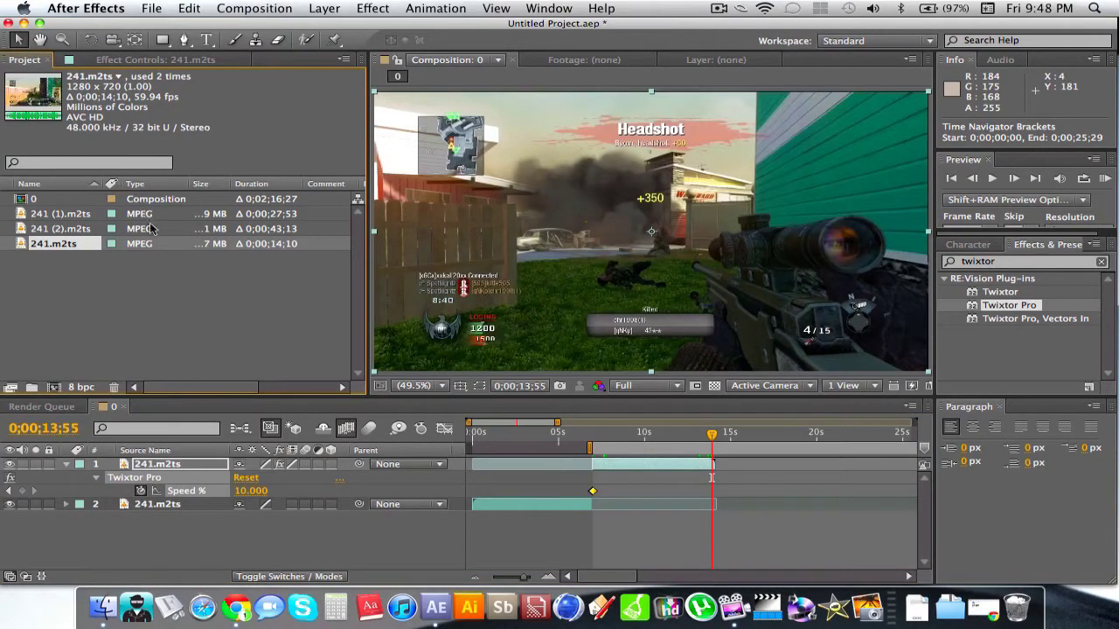
click(157, 296)
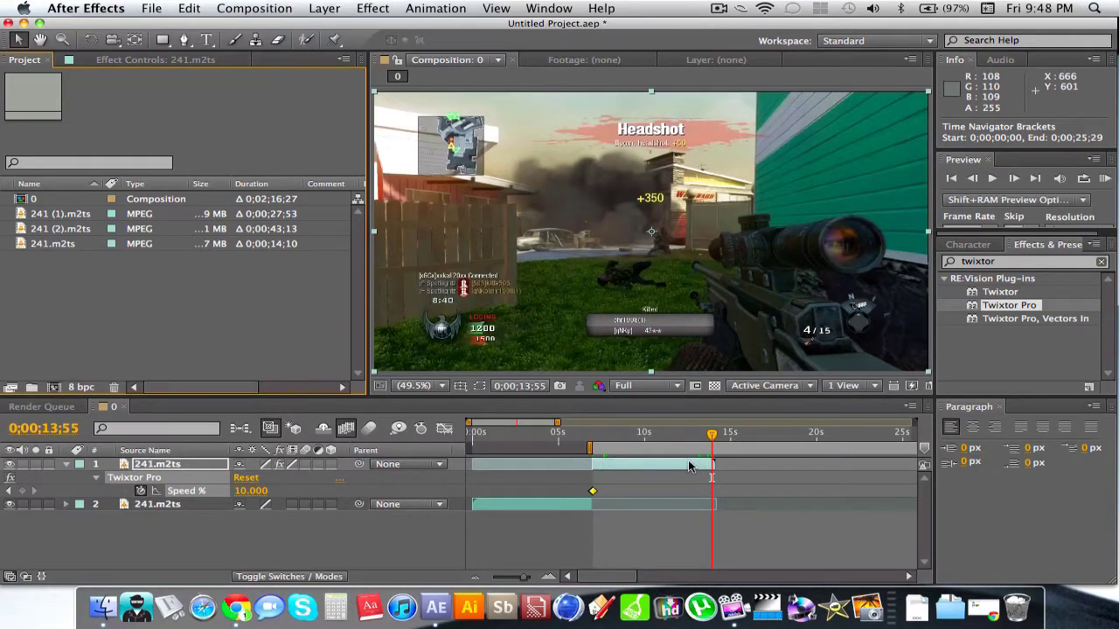
click(324, 8)
key(Escape)
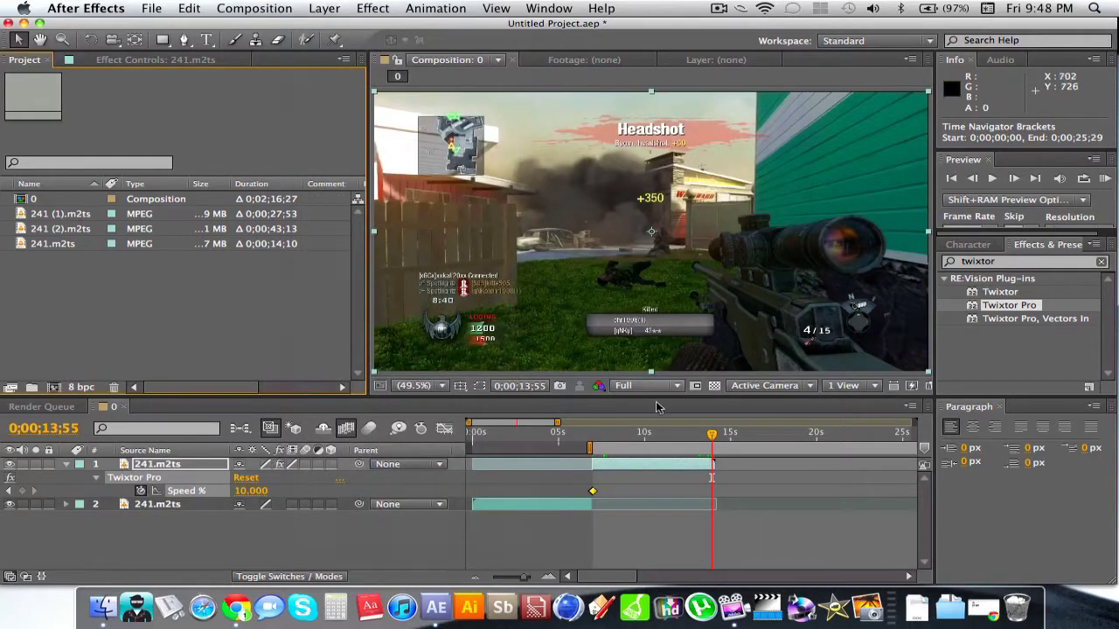
click(646, 468)
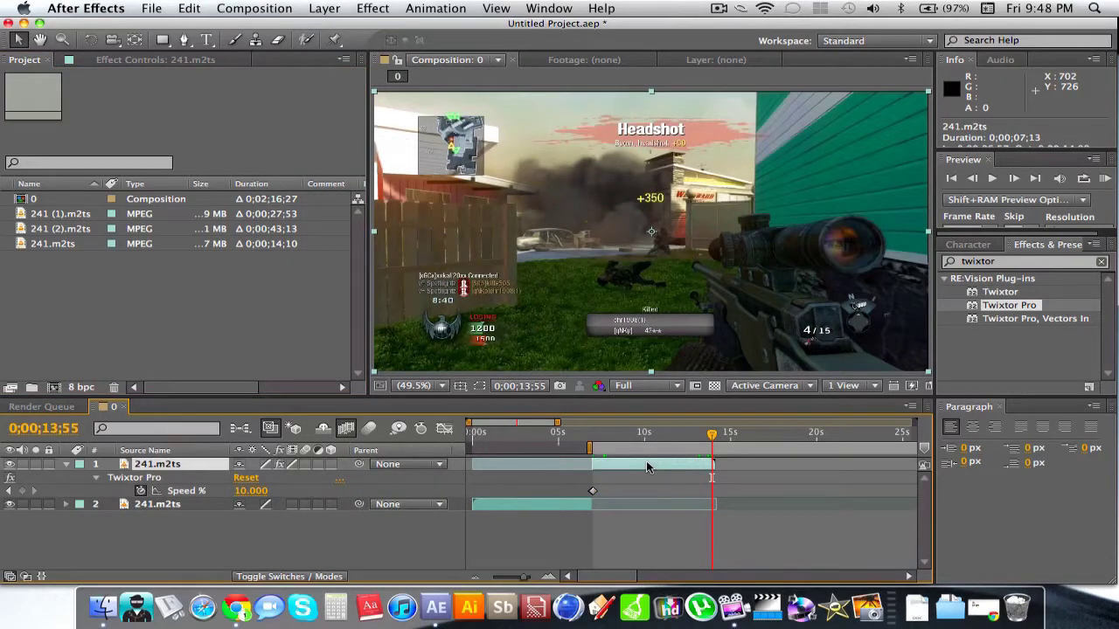
click(323, 8)
mouse_move(376, 181)
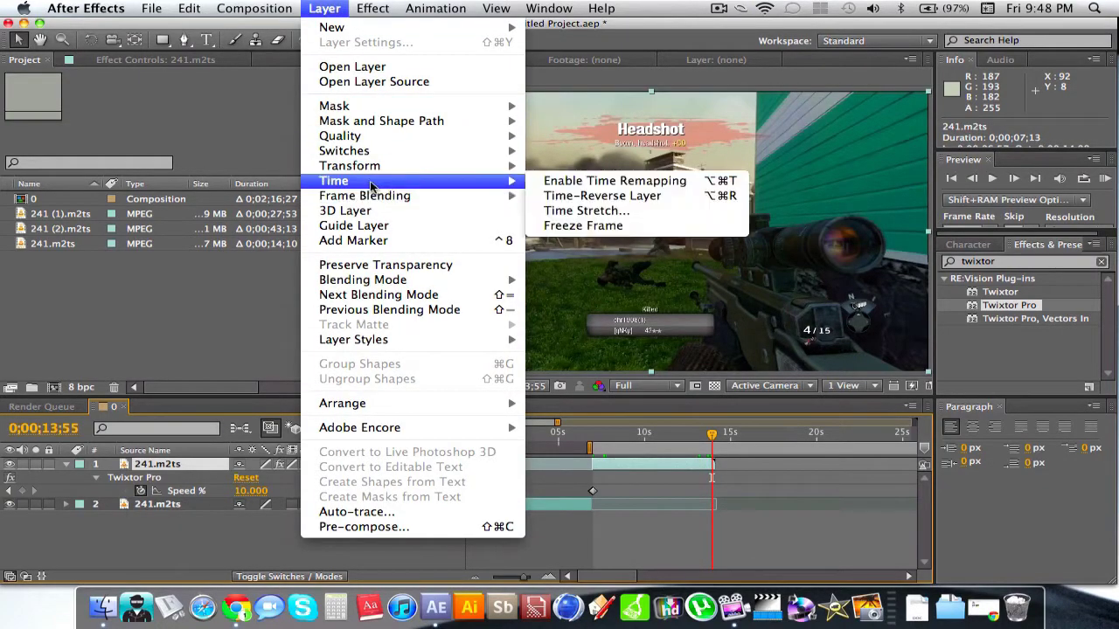
click(552, 180)
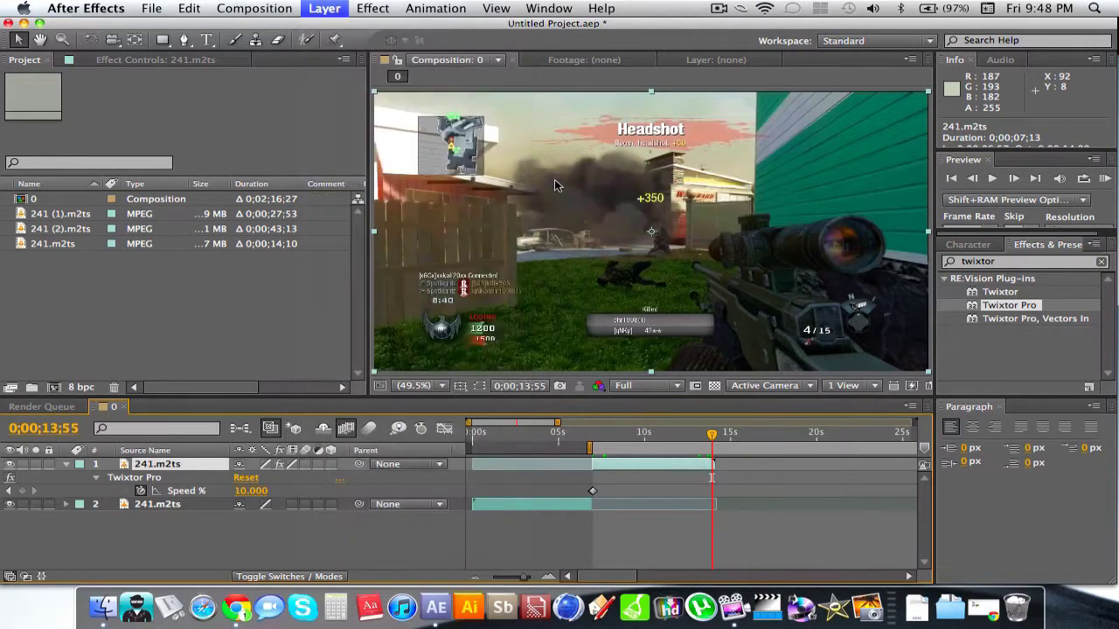
Stretch the top 241.m2ts layer's out-point far right and preview it at 0;00;20;21
drag(526, 580, 522, 584)
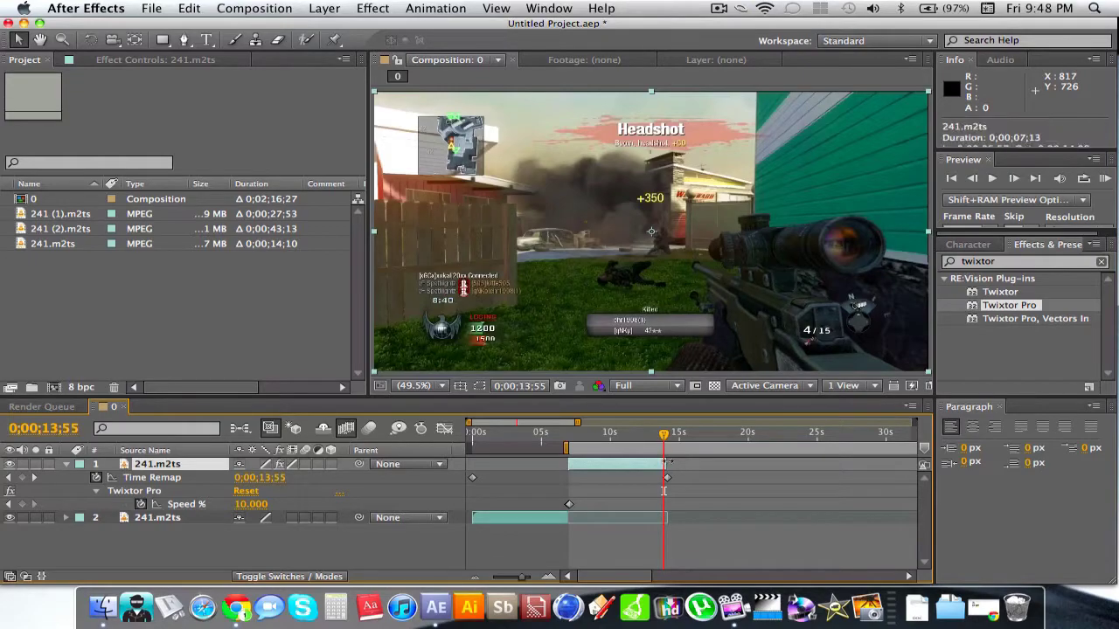
drag(669, 461, 856, 503)
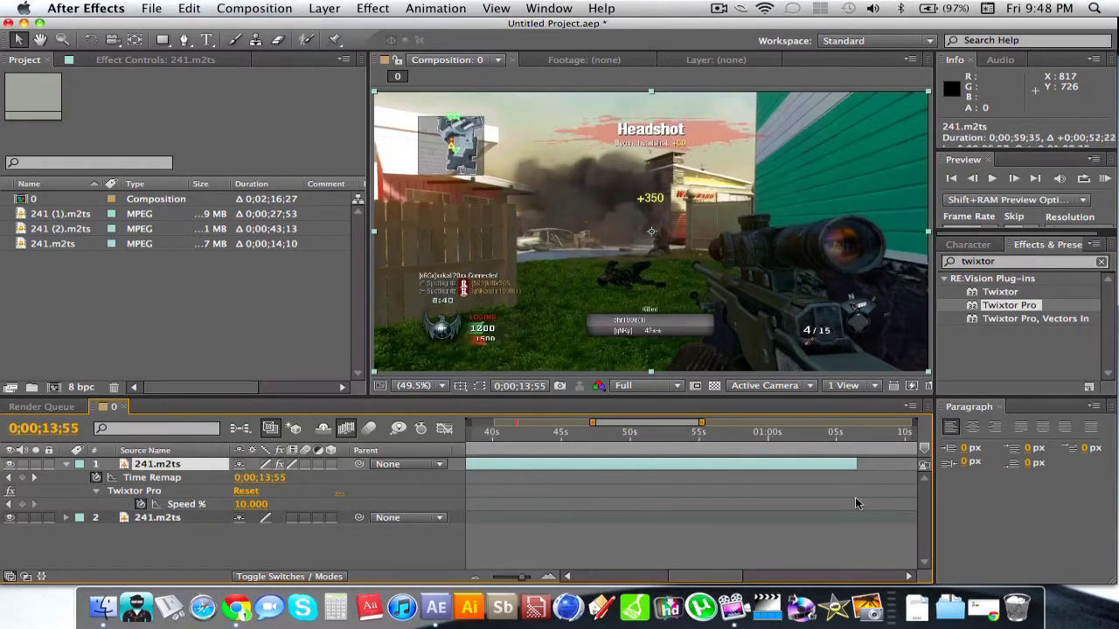
mouse_move(521, 579)
mouse_down()
mouse_move(502, 581)
mouse_move(523, 583)
mouse_up()
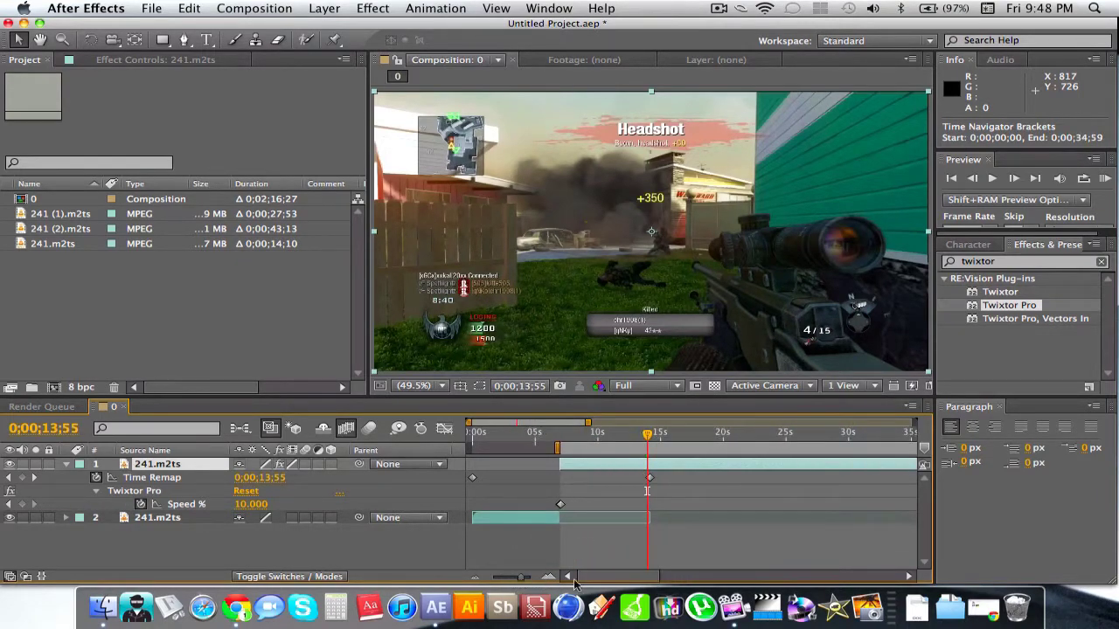
click(725, 434)
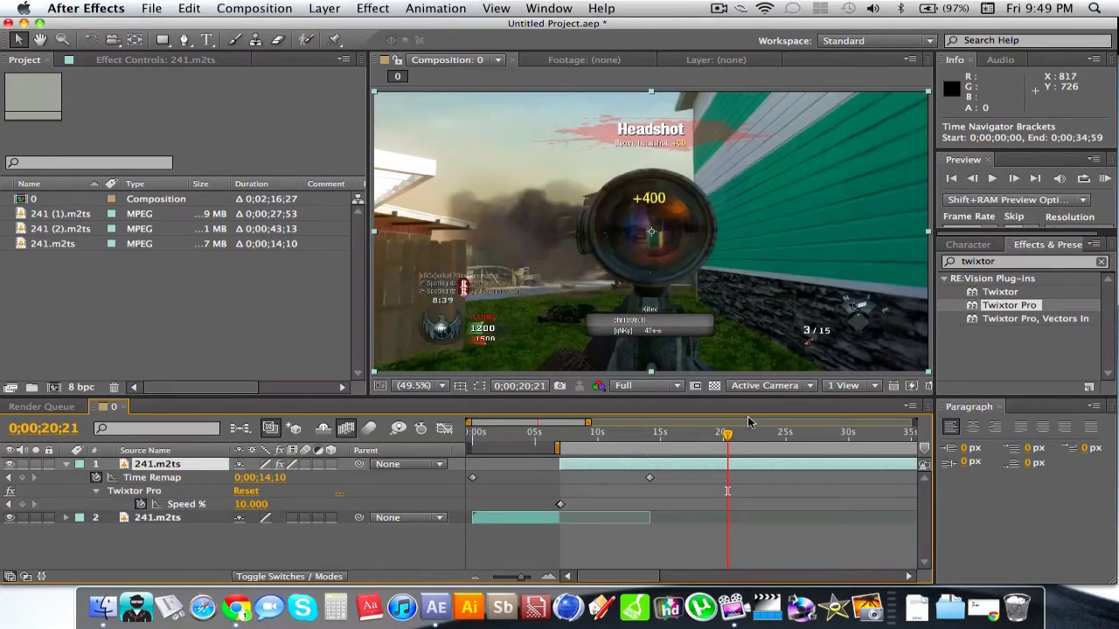
Add a Speed % keyframe at 10 on the Time Remap keyframe at 0;00;14;10
click(645, 434)
click(645, 435)
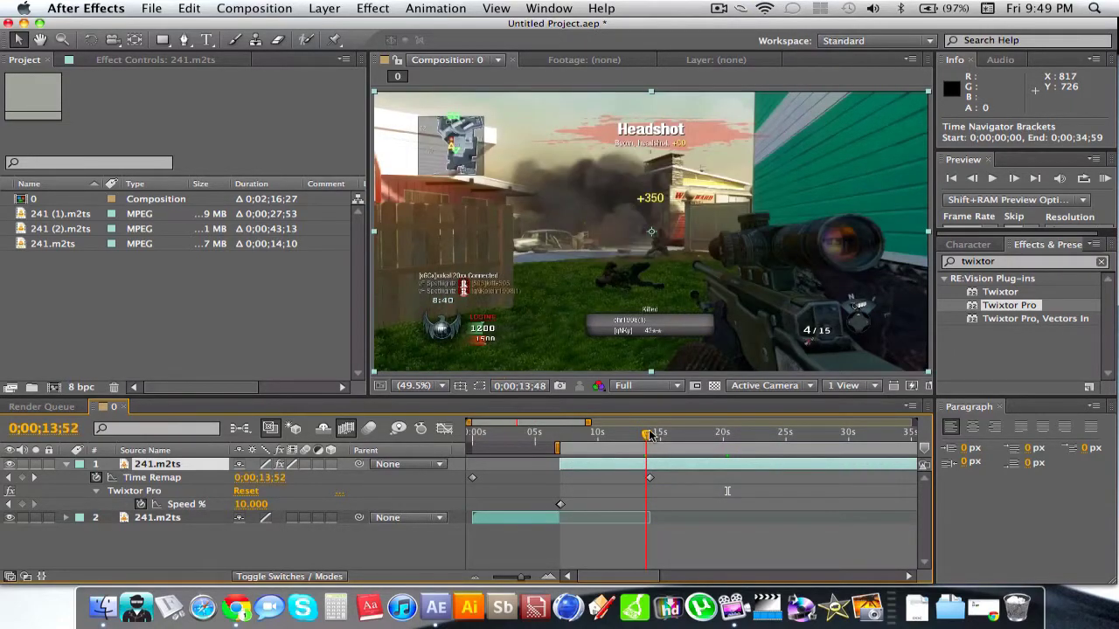
click(651, 435)
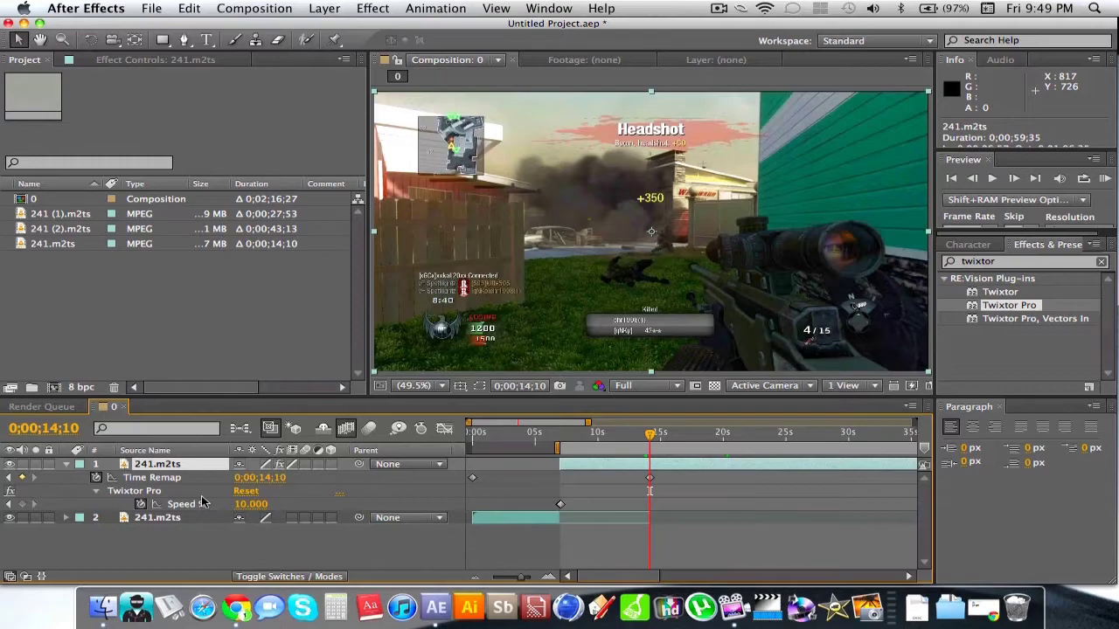
click(22, 504)
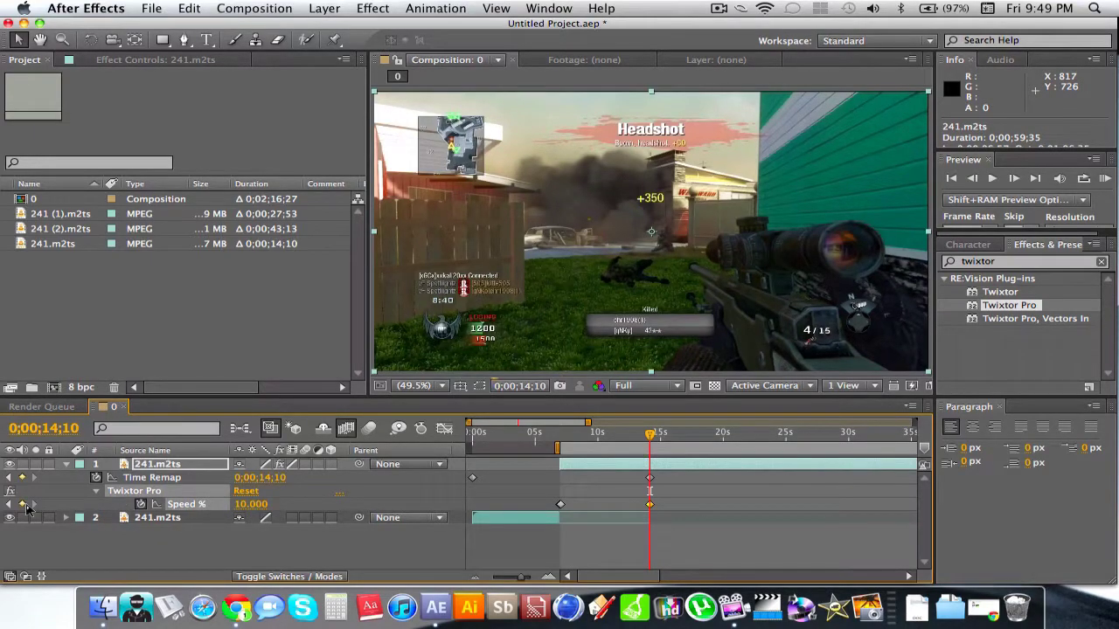
Set Twixtor Pro Speed % to 100 one frame later, at 0;00;14;11
click(1014, 178)
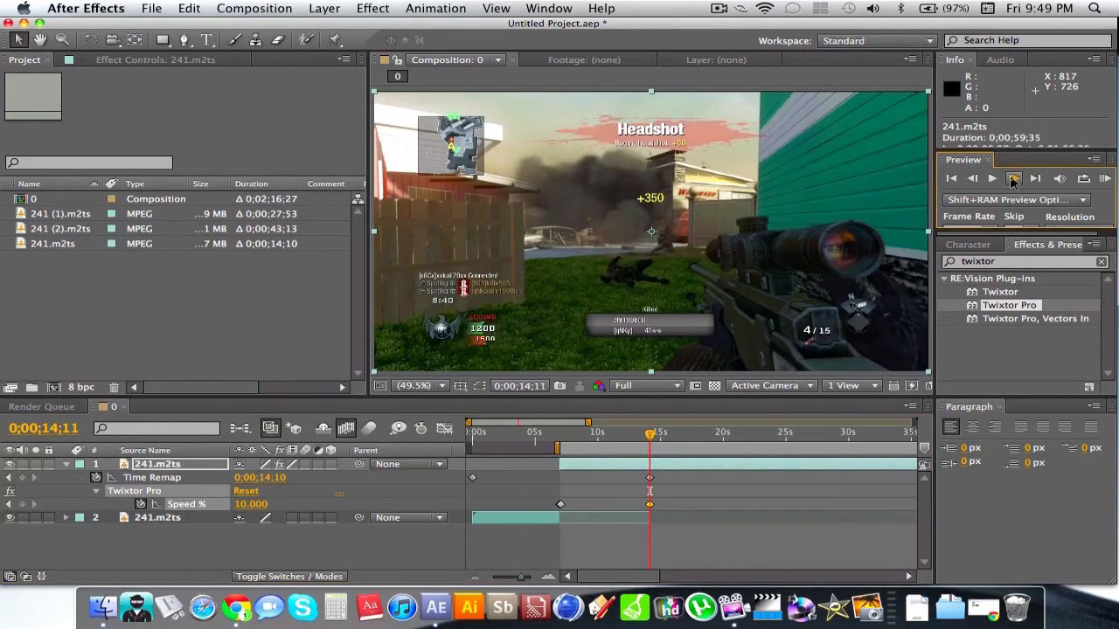
click(251, 504)
text(100)
key(Return)
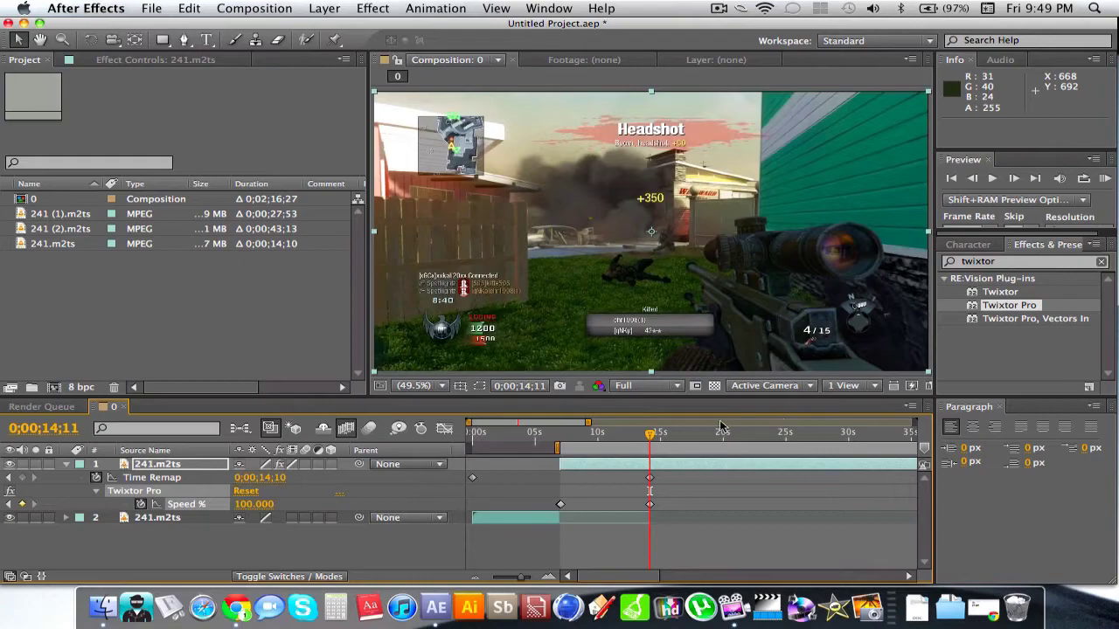
drag(661, 443, 673, 440)
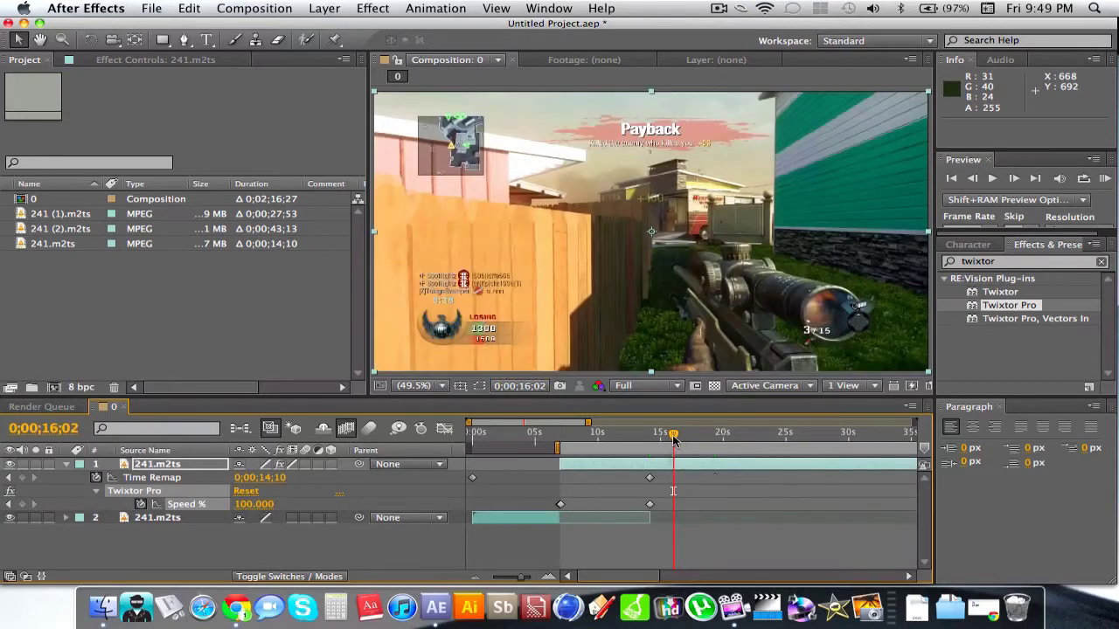
drag(674, 439, 690, 440)
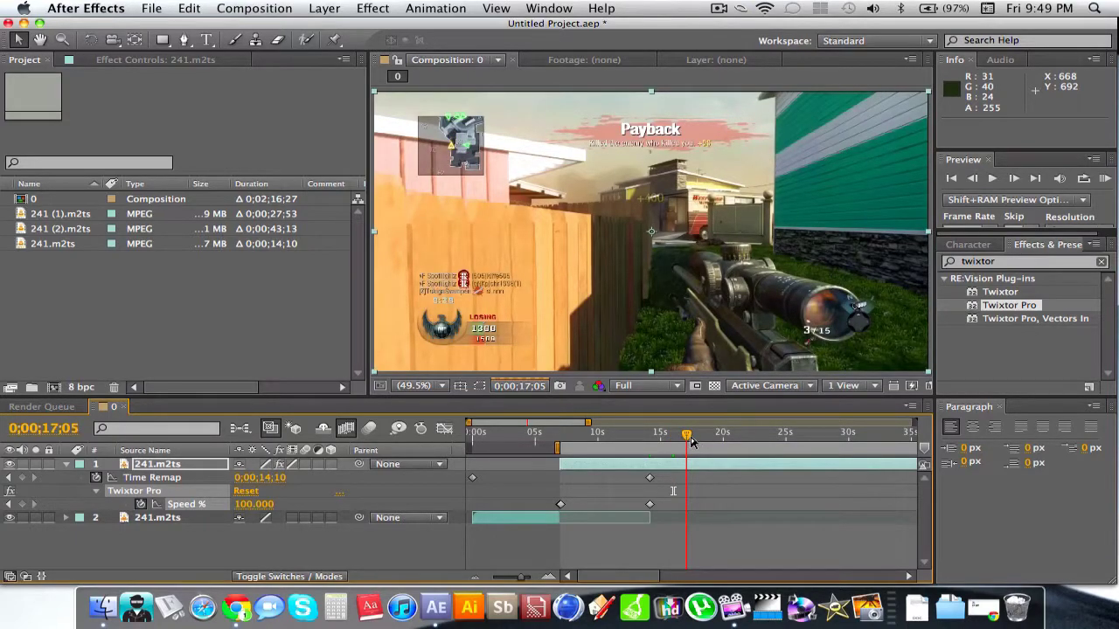
click(547, 577)
click(547, 577)
click(547, 577)
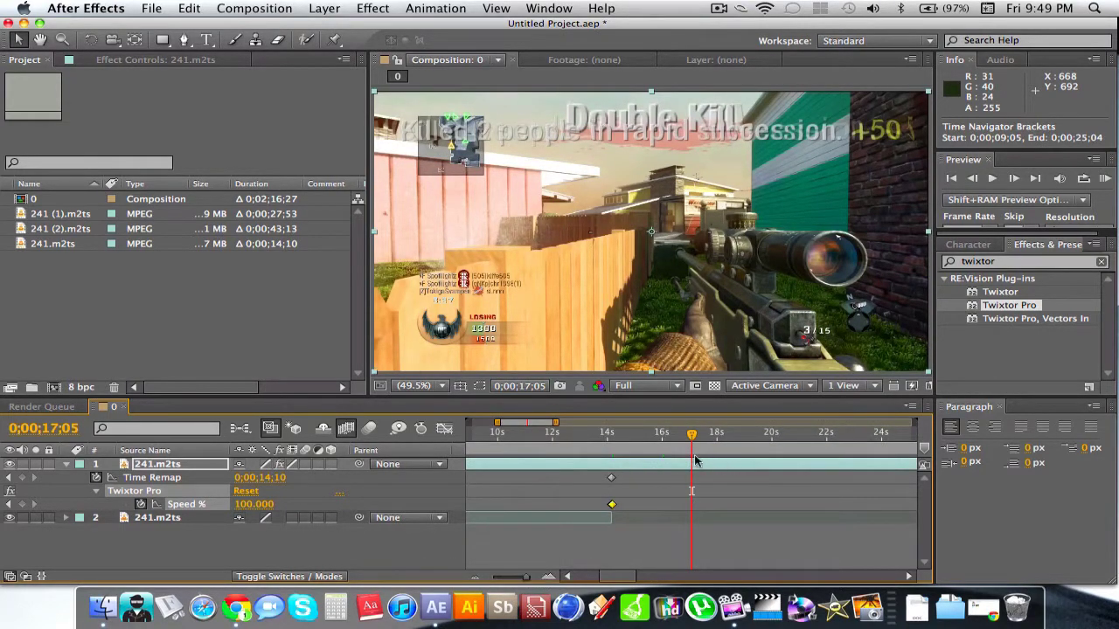
click(612, 436)
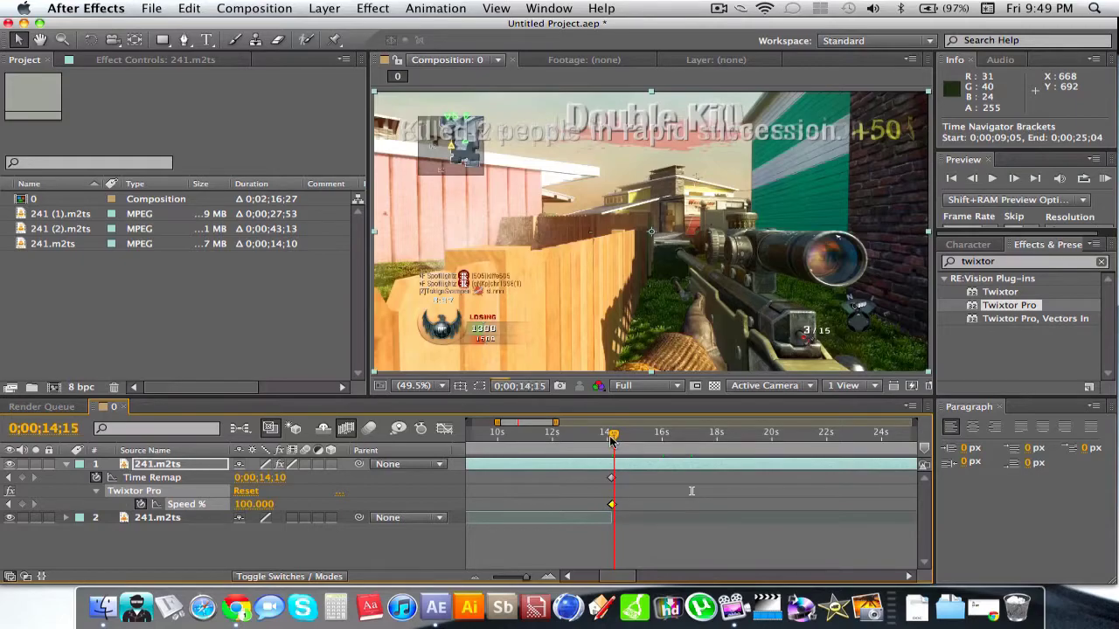
drag(612, 440, 610, 441)
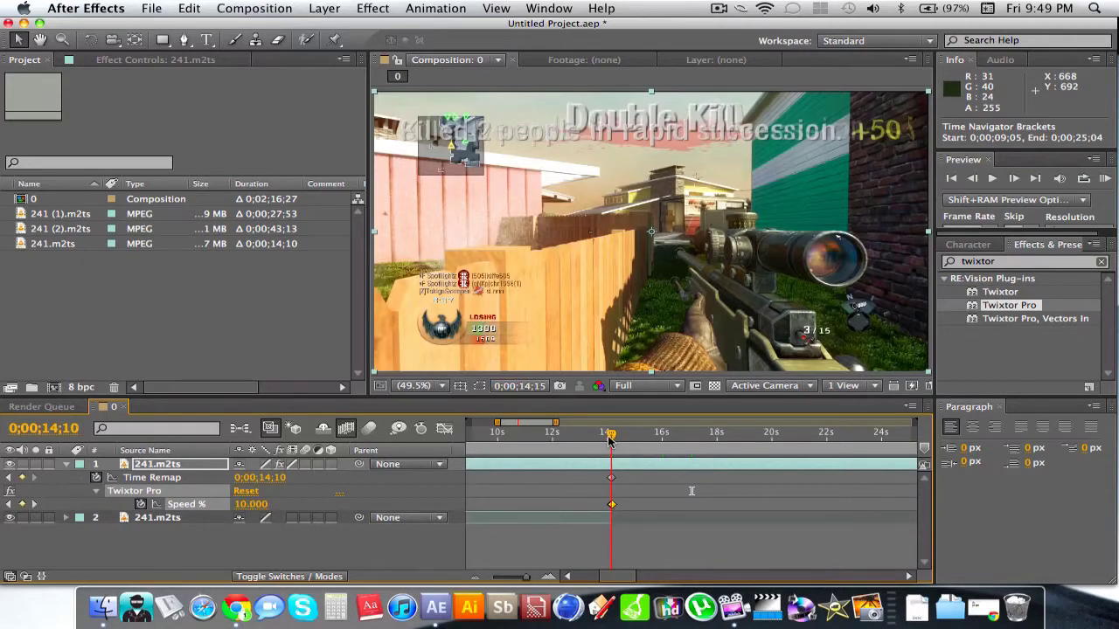